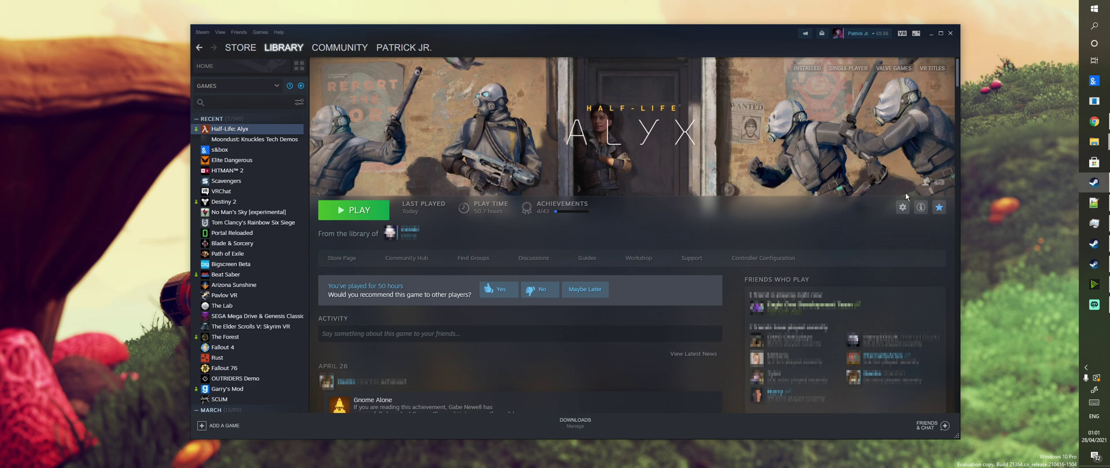
Step: Launch Half-Life: Alyx's Workshop Tools from the Steam library and start them with the sandbox addon
{"action": "left_click", "coordinate": [354, 210]}
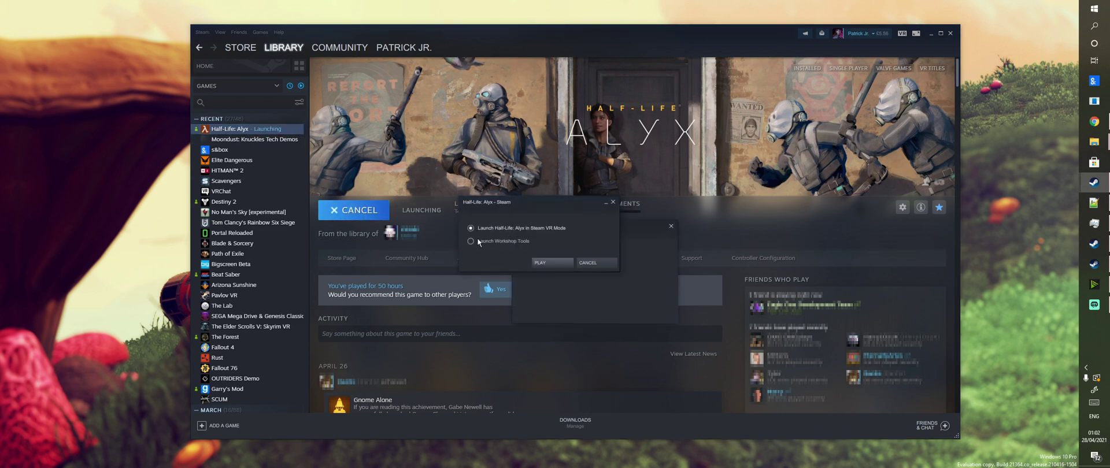
{"action": "left_click", "coordinate": [497, 241]}
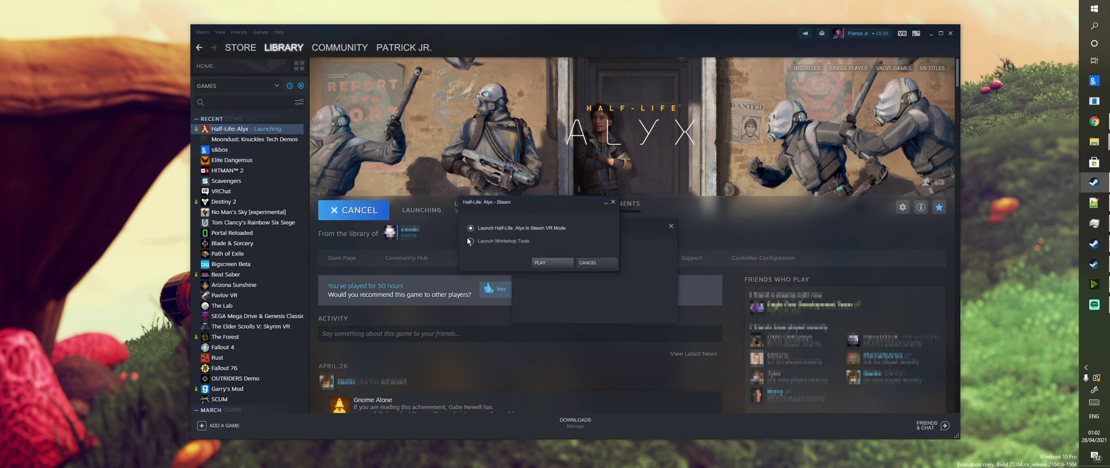
{"action": "left_click", "coordinate": [552, 263]}
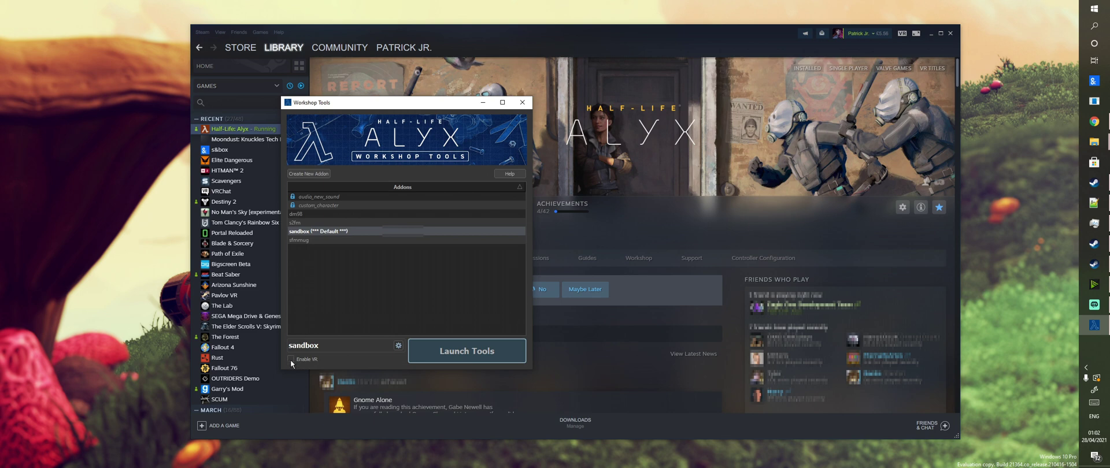
{"action": "left_click", "coordinate": [442, 352]}
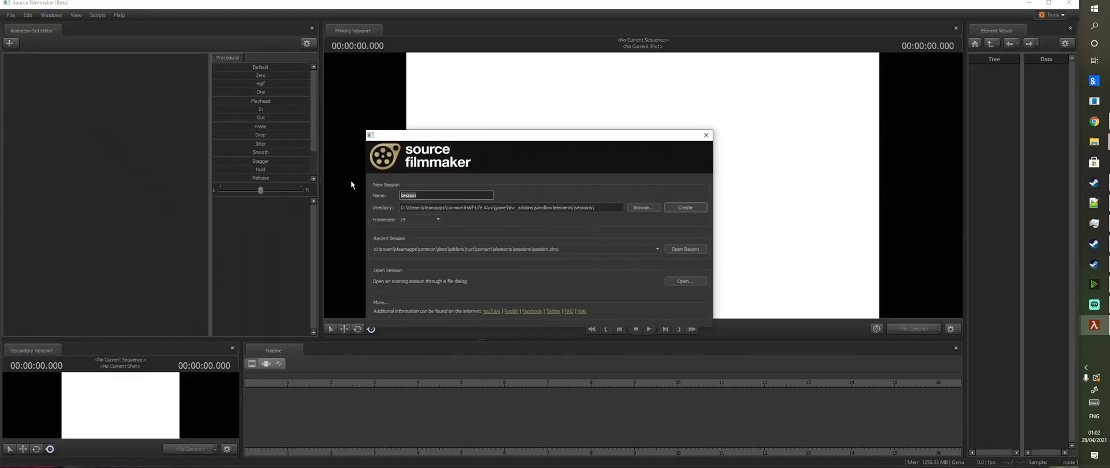
Step: Create a session named space and load the void_space map into its shot, filtering the maps by "space"
{"action": "type", "text": "space"}
{"action": "key", "text": "Return"}
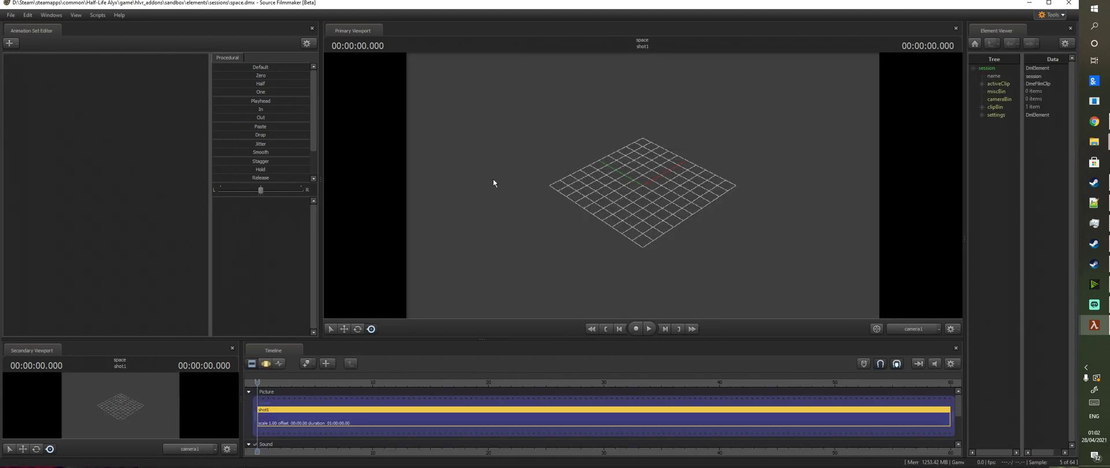
{"action": "right_click", "coordinate": [604, 182]}
{"action": "left_click", "coordinate": [617, 282]}
{"action": "left_click_drag", "start_coordinate": [435, 111], "coordinate": [498, 111]}
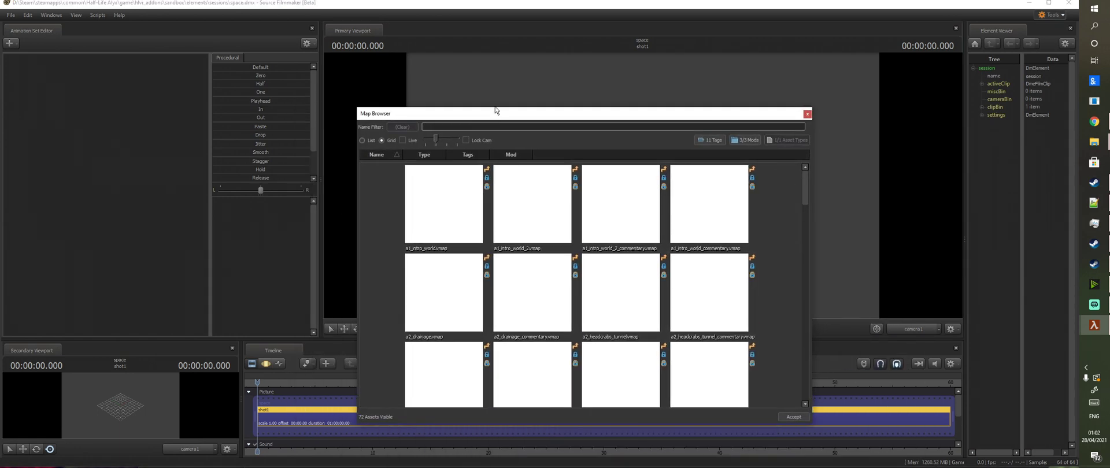
{"action": "type", "text": "space"}
{"action": "left_click", "coordinate": [395, 197]}
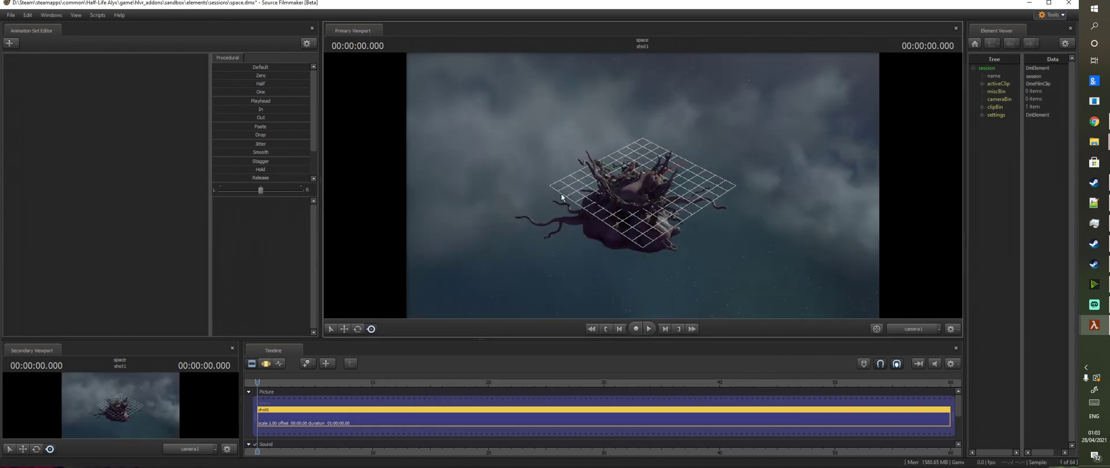
Step: Create an animation set for a new camera and move that camera up close to the floating tentacled island
{"action": "right_click", "coordinate": [94, 128]}
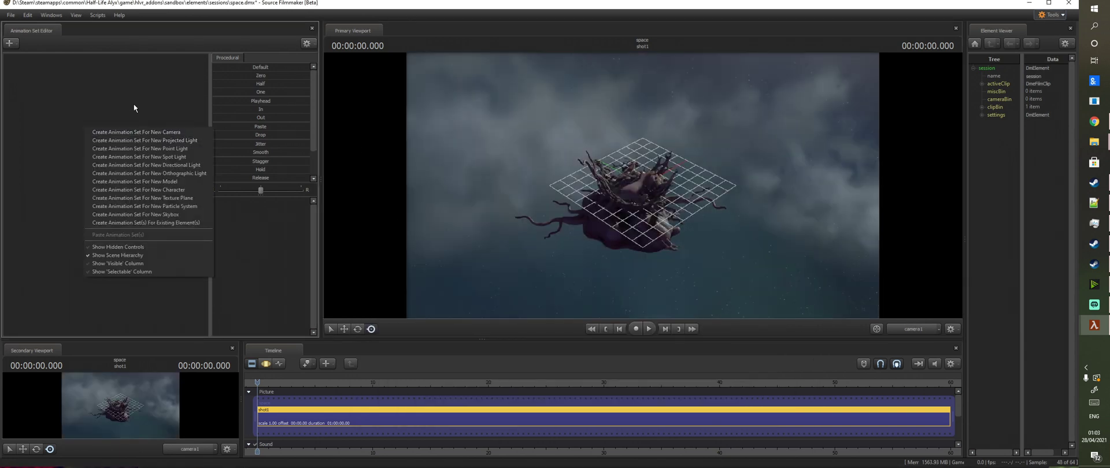
{"action": "left_click", "coordinate": [131, 132]}
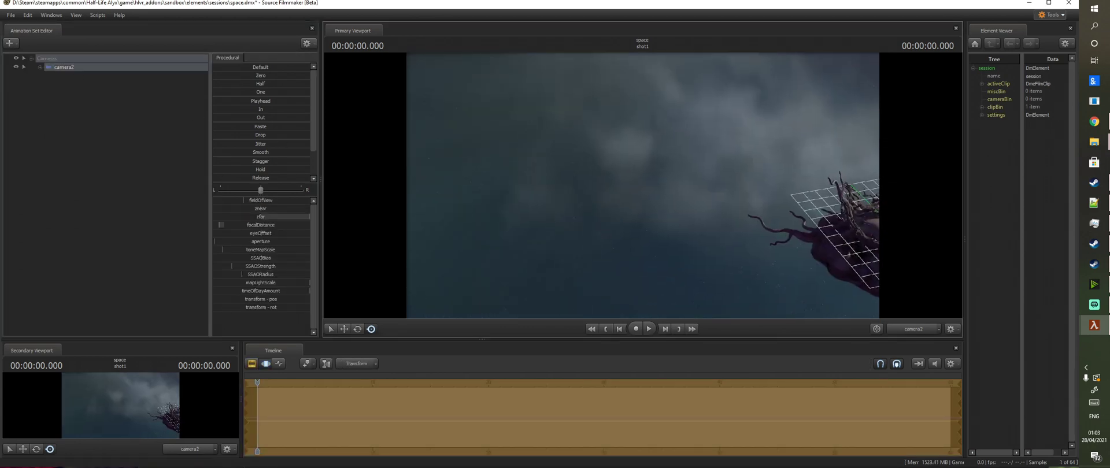
{"action": "left_click_drag", "start_coordinate": [642, 185], "coordinate": [694, 182]}
{"action": "key", "text": "w"}
Step: Add the gman.vmdl character model to the scene as an animation set and reframe camera2 on him from the front
{"action": "left_click", "coordinate": [67, 149]}
{"action": "right_click", "coordinate": [68, 150]}
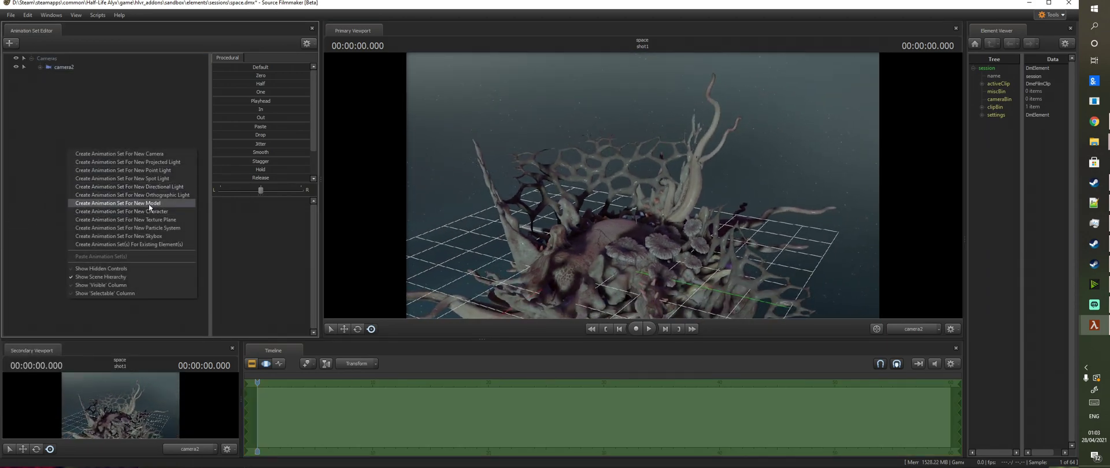
{"action": "left_click", "coordinate": [150, 203]}
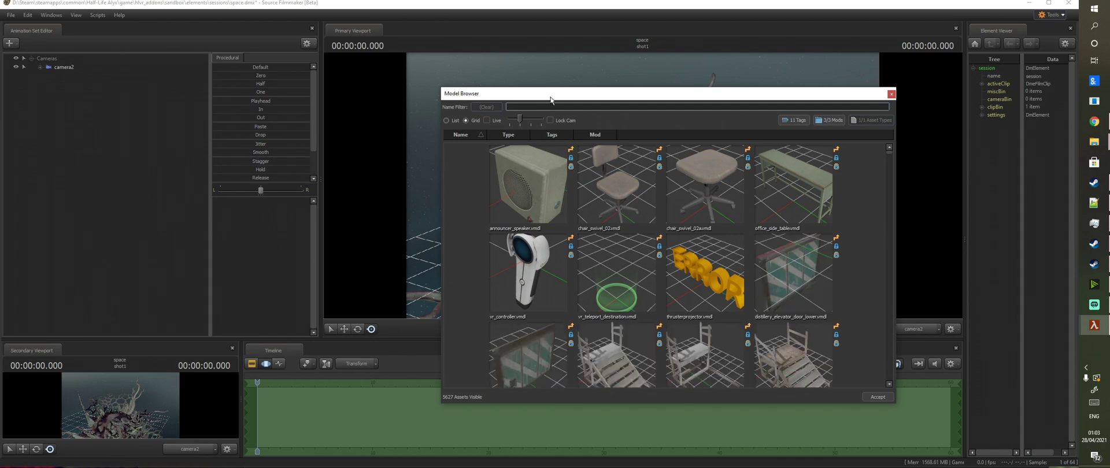
{"action": "type", "text": "gman"}
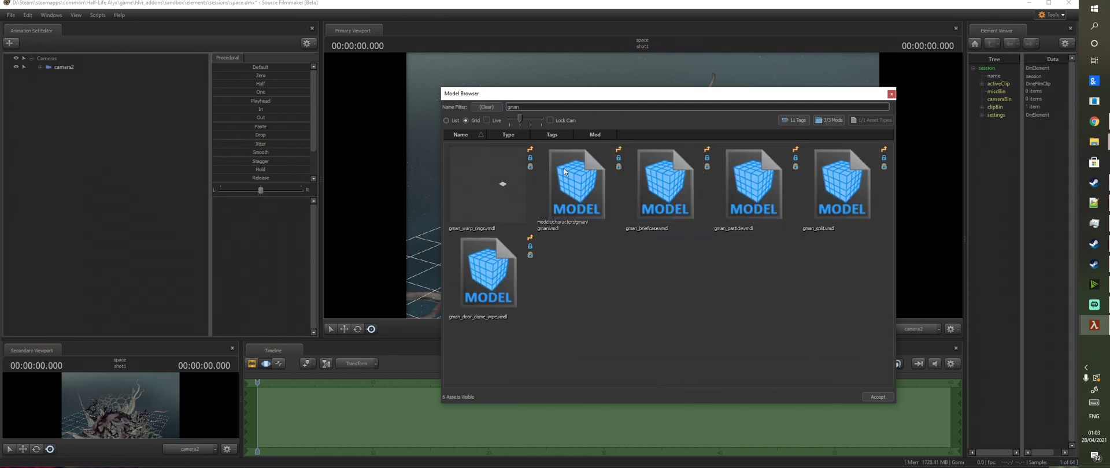
{"action": "double_click", "coordinate": [574, 171]}
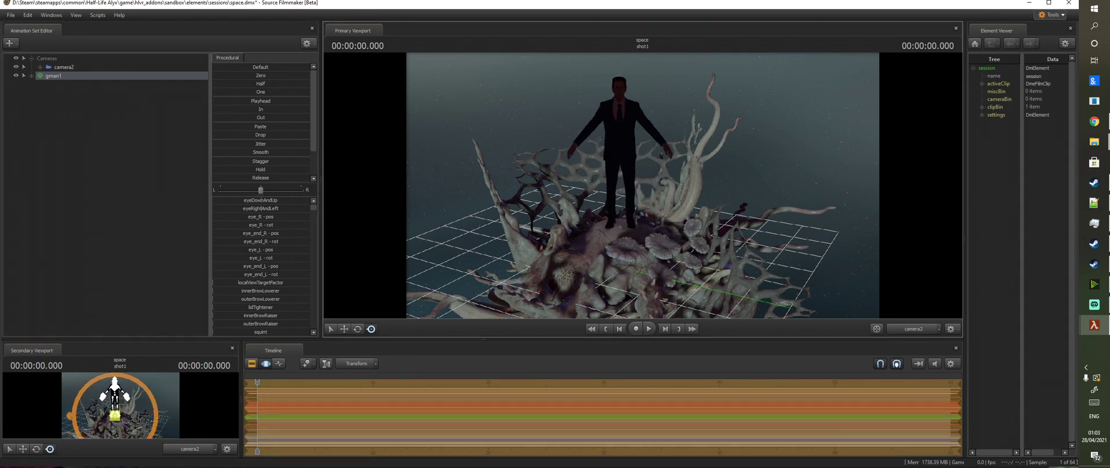
{"action": "left_click", "coordinate": [65, 67]}
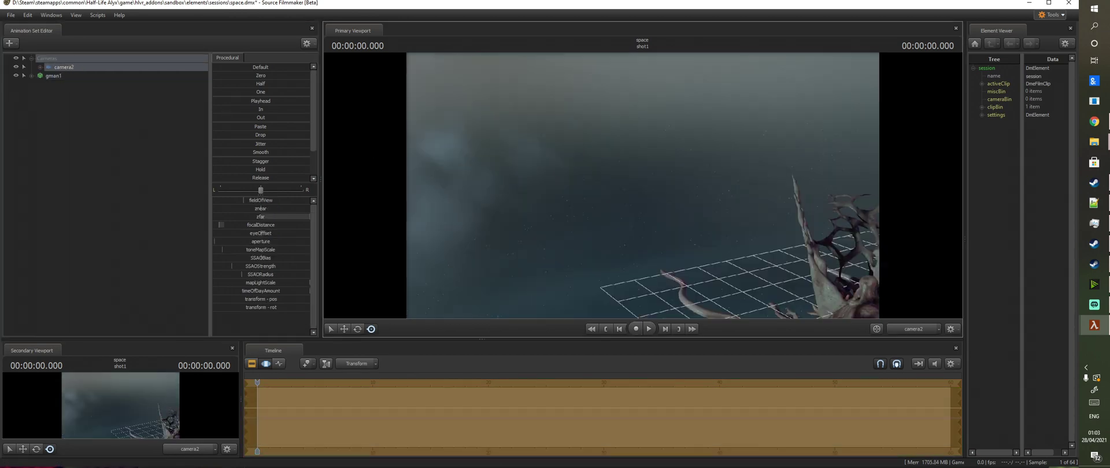
{"action": "left_click_drag", "start_coordinate": [642, 186], "coordinate": [453, 186]}
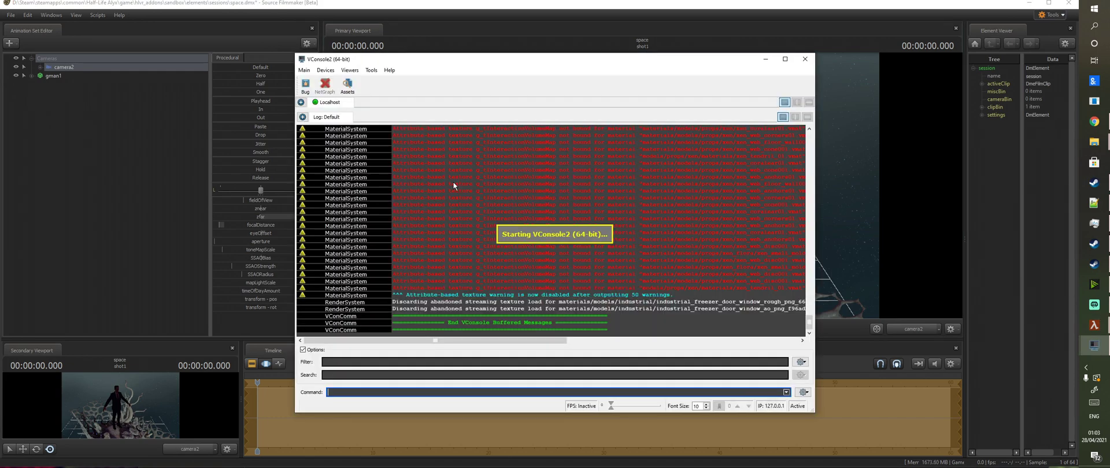
Step: Run the console command "map a5_ending\void_space" and switch to the Half-Life: Alyx game window
{"action": "type", "text": "map sp"}
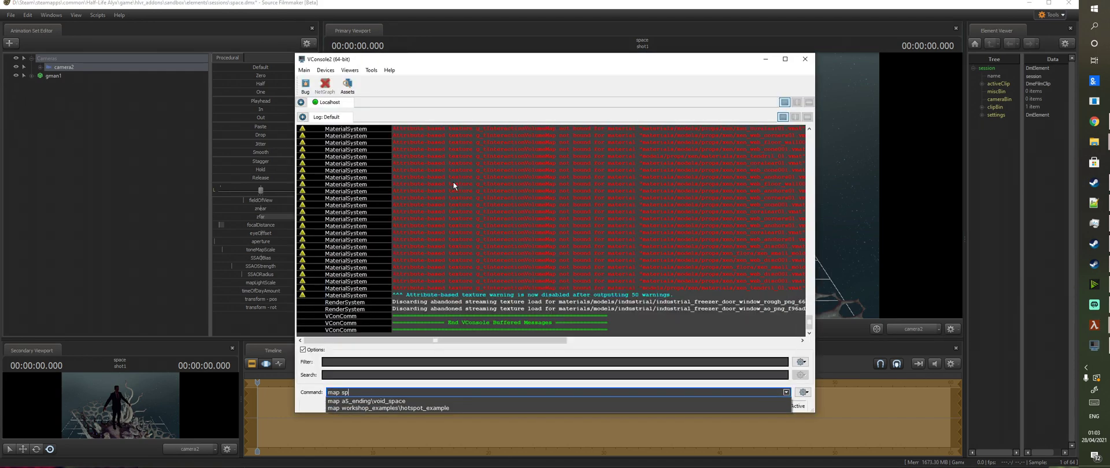
{"action": "type", "text": "ace"}
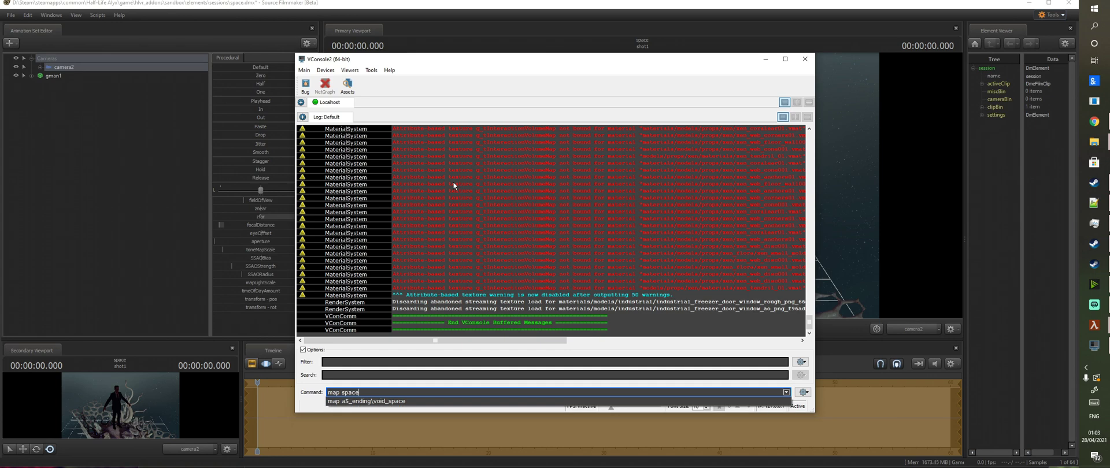
{"action": "left_click", "coordinate": [363, 401]}
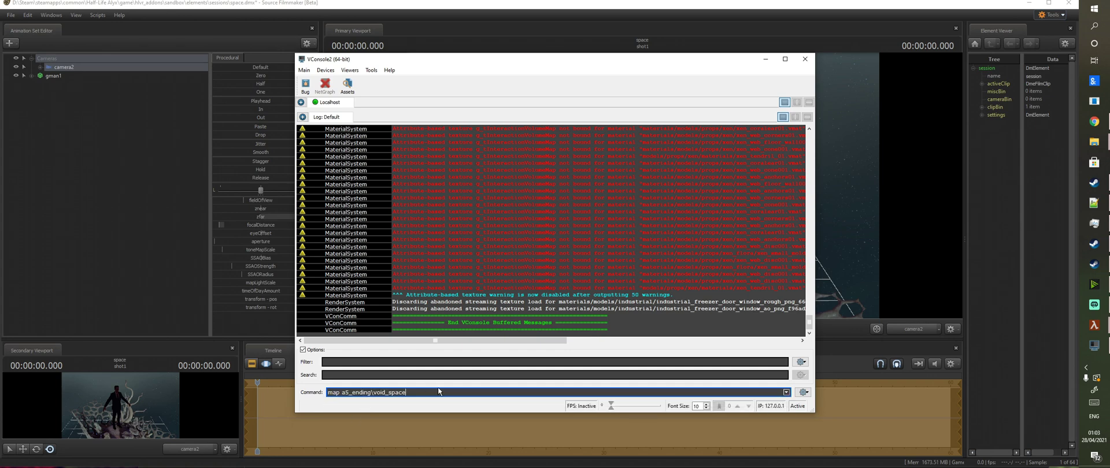
{"action": "key", "text": "Return"}
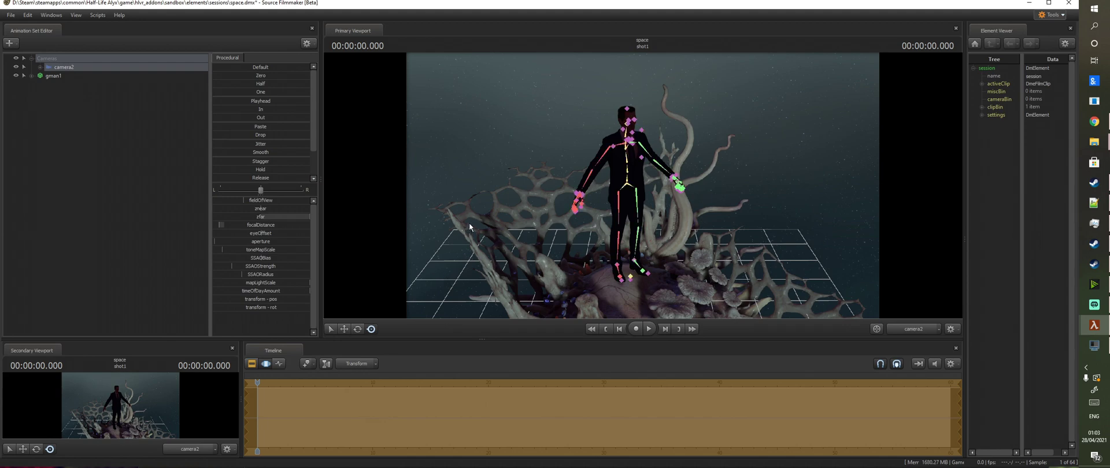
{"action": "key", "text": "alt+Tab"}
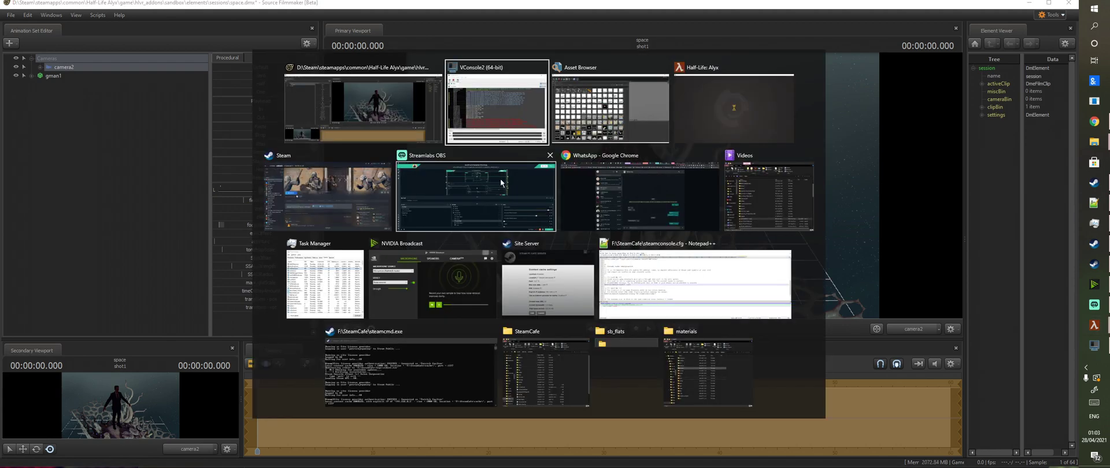
{"action": "left_click", "coordinate": [722, 118]}
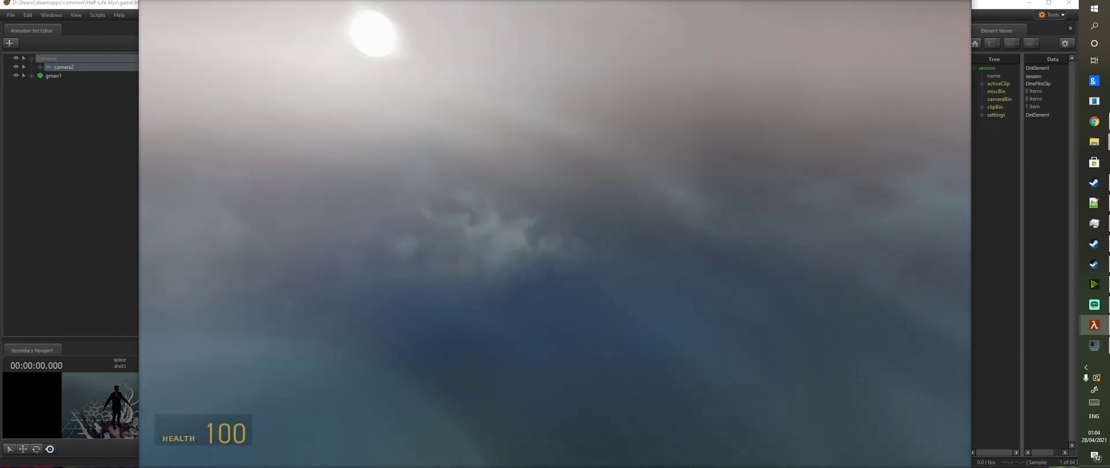
Step: Bind noclip to V with the console command "bind v noclip" and return to the game
{"action": "key", "text": "grave"}
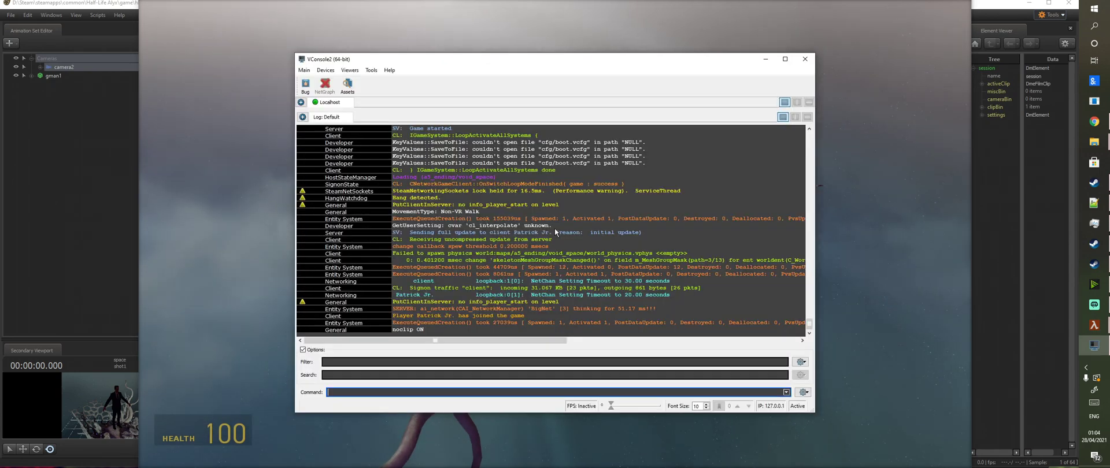
{"action": "type", "text": "bind v "}
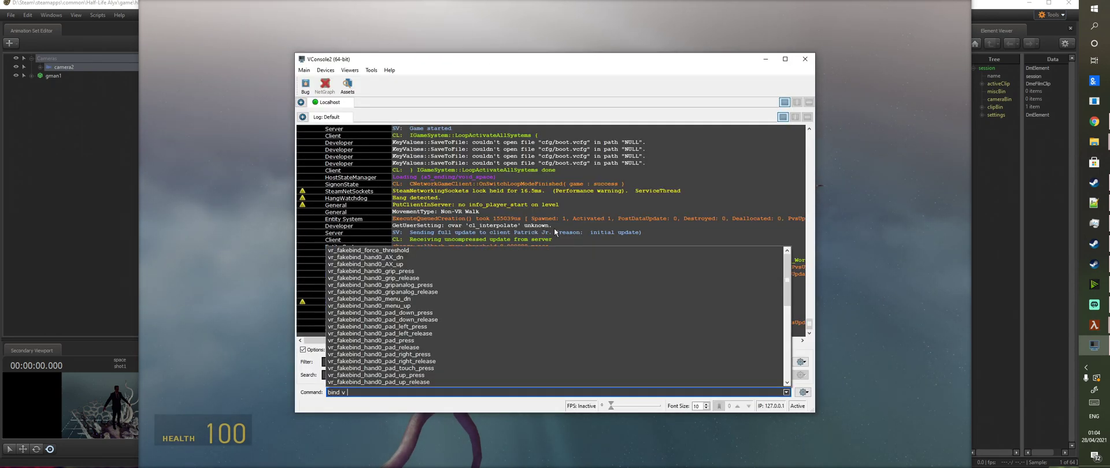
{"action": "type", "text": "noclip"}
{"action": "key", "text": "Return"}
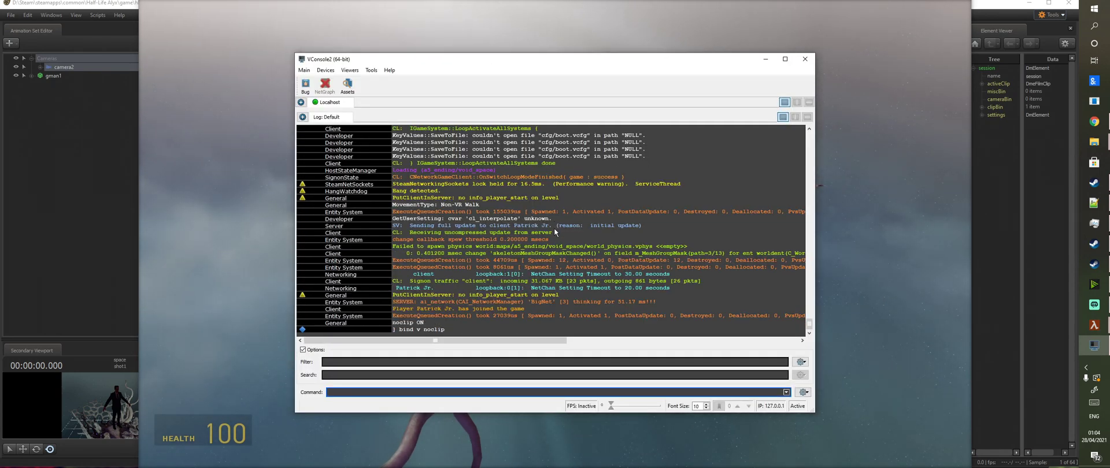
{"action": "key", "text": "grave"}
Step: Fly the player around the floating island until the whole island is framed from slightly above
{"action": "key", "text": "w"}
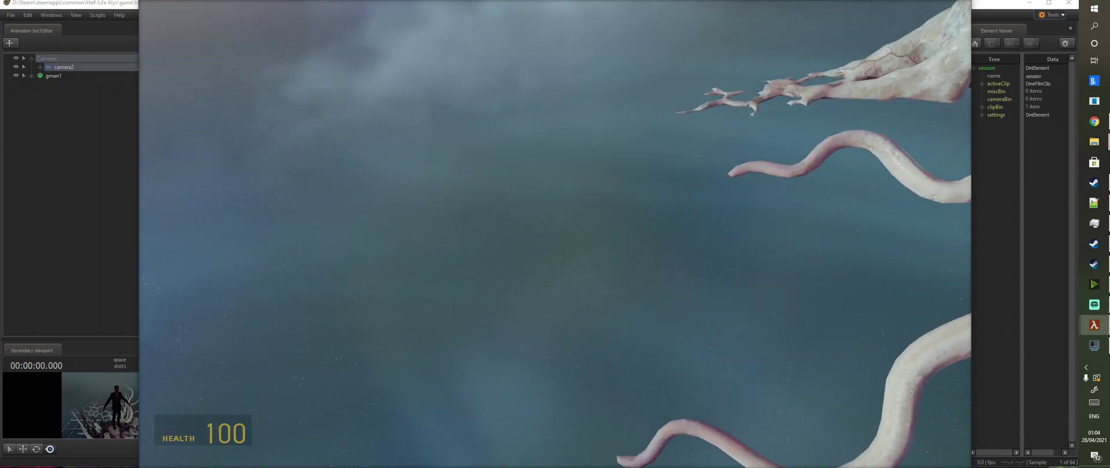
{"action": "key", "text": "w"}
{"action": "key", "text": "s"}
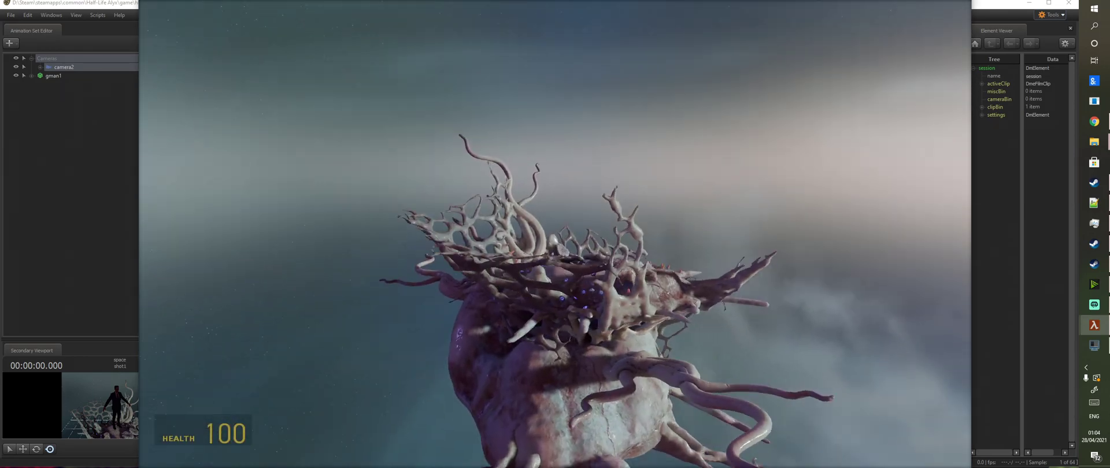
{"action": "key", "text": "w"}
{"action": "key", "text": "d"}
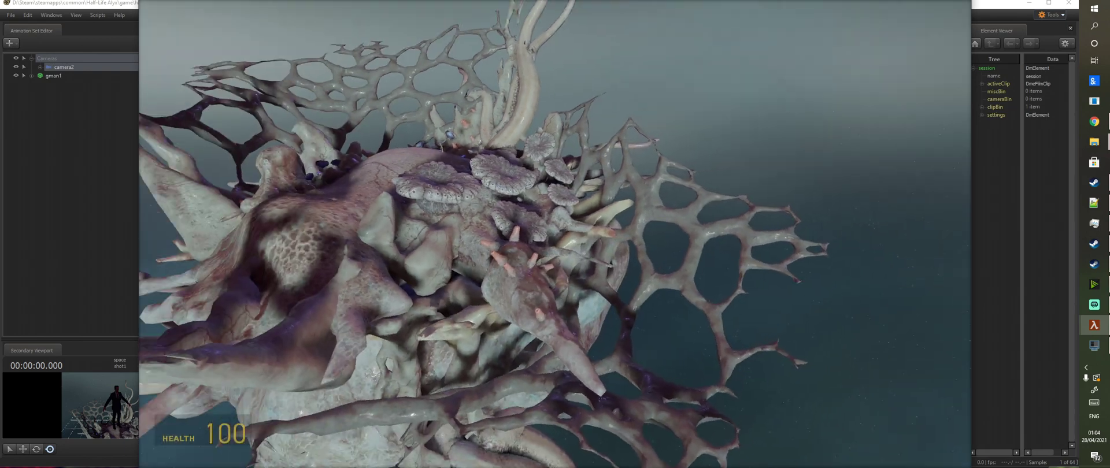
{"action": "key", "text": "s"}
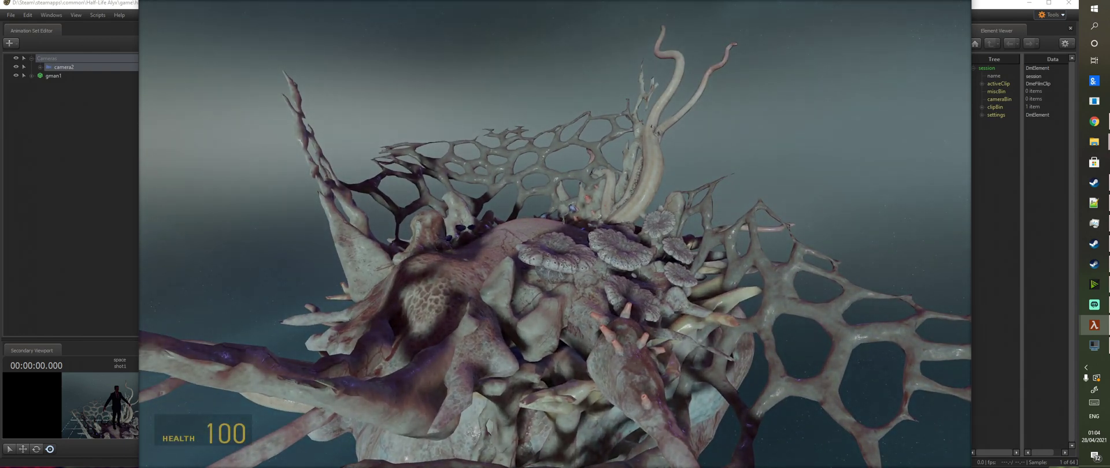
{"action": "key", "text": "s"}
{"action": "key", "text": "w"}
{"action": "key", "text": "s"}
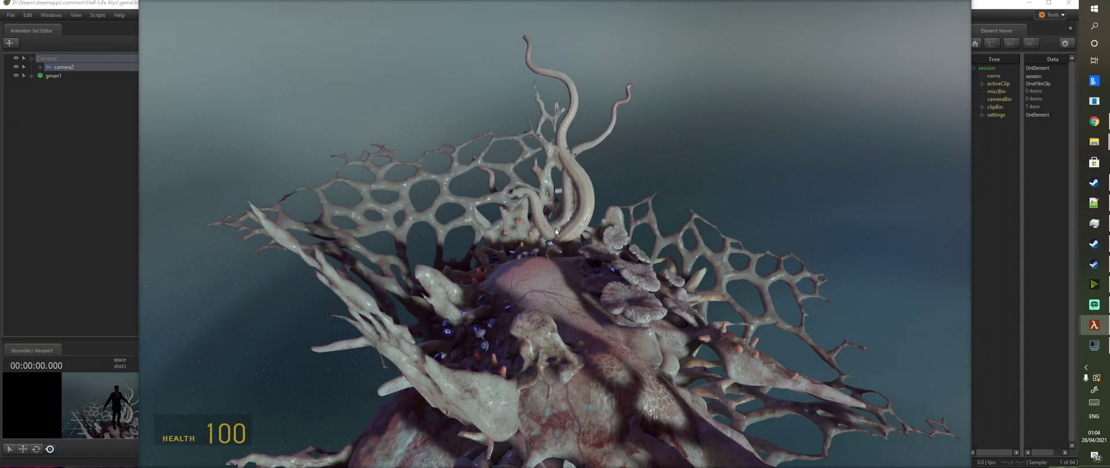
Step: Switch back to Source Filmmaker and record a short take of the game with the default recording options
{"action": "key", "text": "alt+Tab"}
{"action": "key", "text": "alt+Tab"}
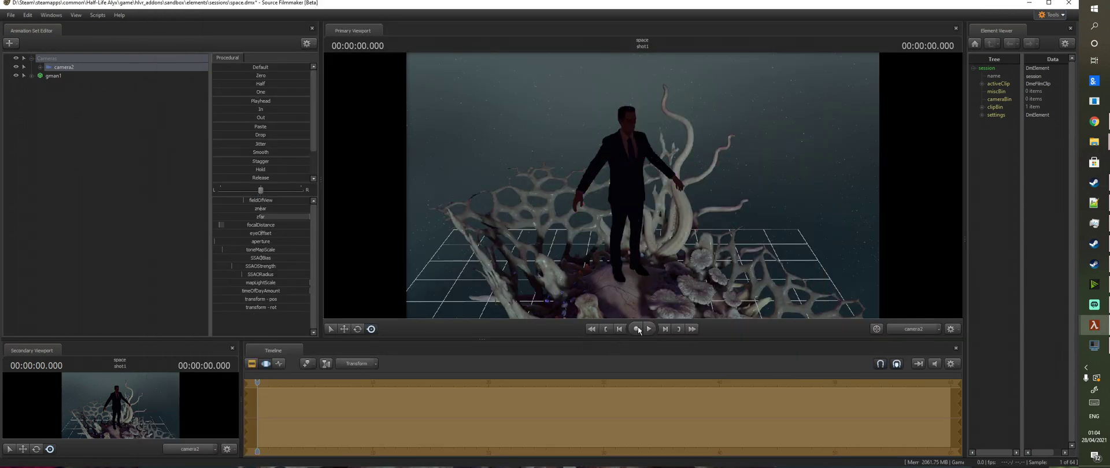
{"action": "left_click", "coordinate": [637, 330]}
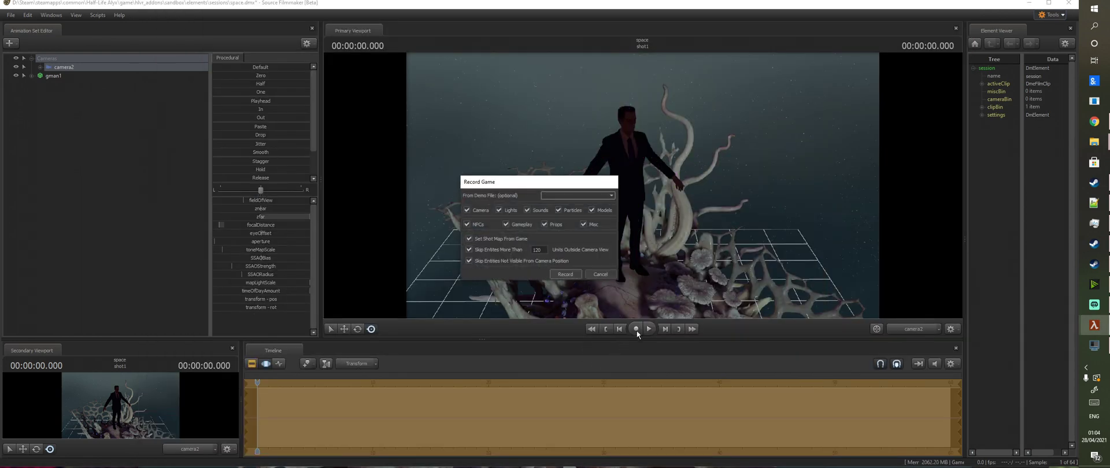
{"action": "left_click", "coordinate": [565, 274]}
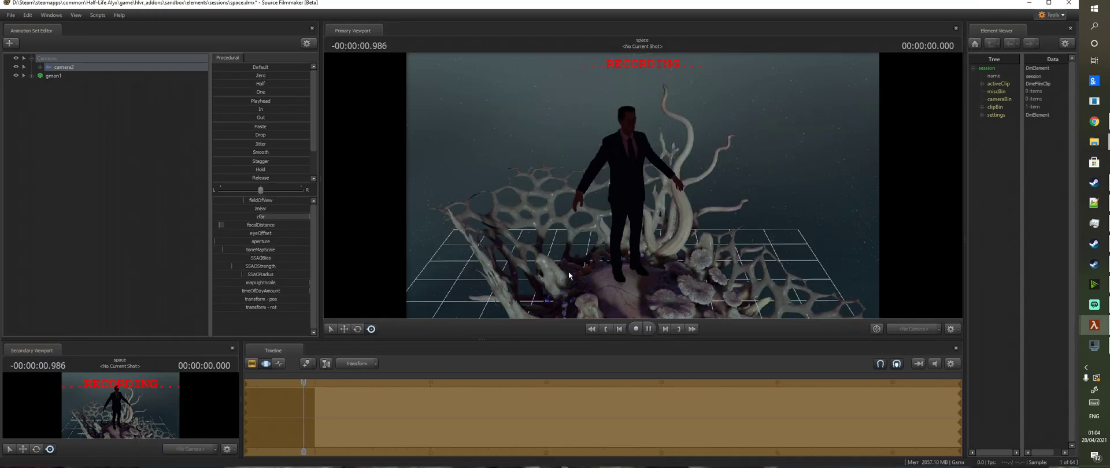
{"action": "left_click", "coordinate": [634, 329]}
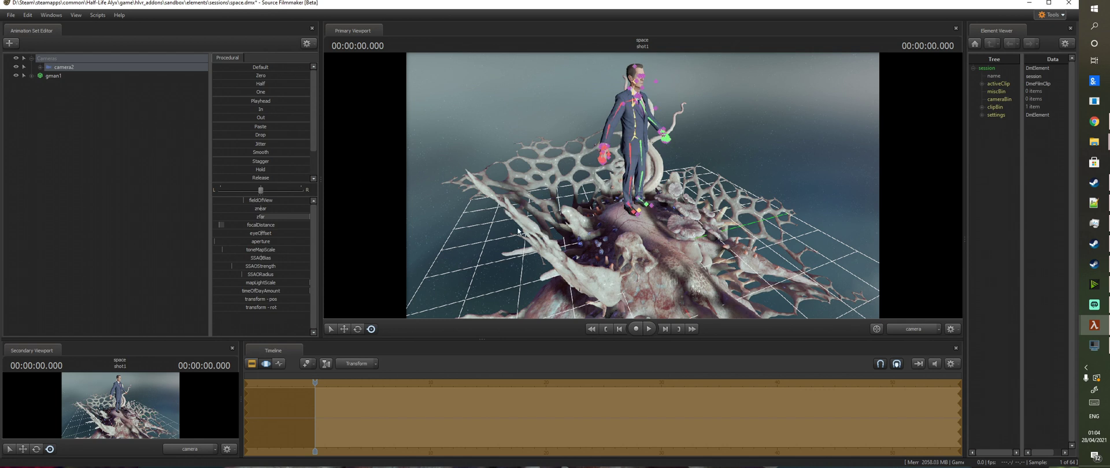
Step: Create animation sets for the existing ortho_light and sun_light elements and look through camera2
{"action": "right_click", "coordinate": [113, 179]}
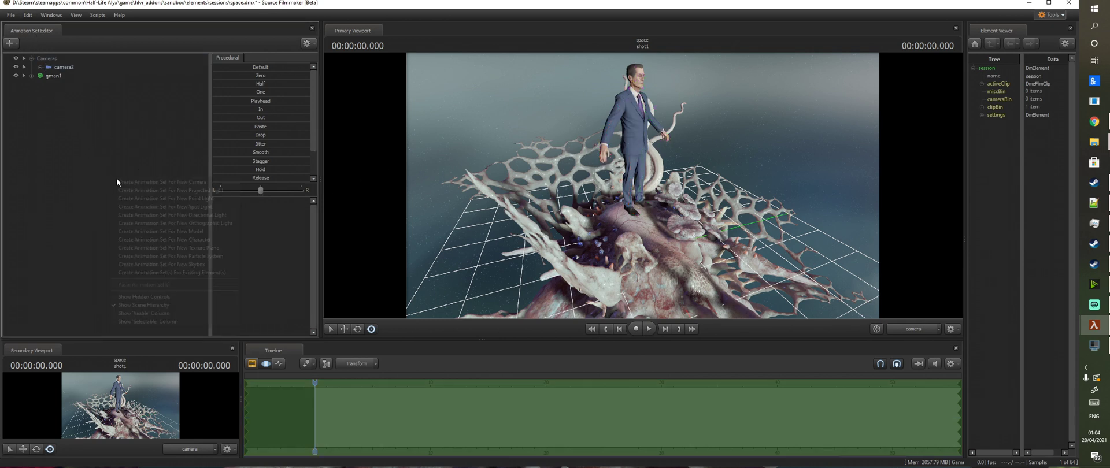
{"action": "left_click", "coordinate": [182, 274]}
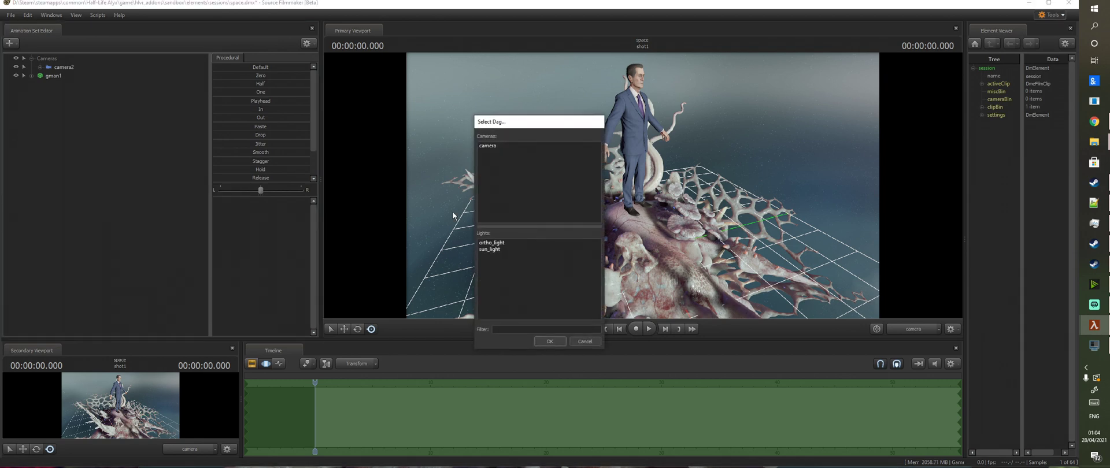
{"action": "left_click", "coordinate": [550, 342]}
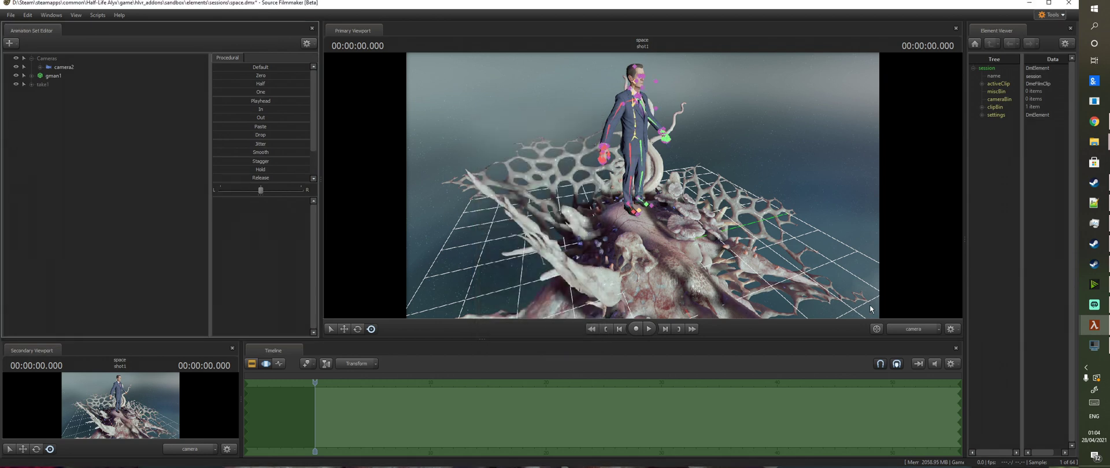
{"action": "left_click", "coordinate": [64, 67]}
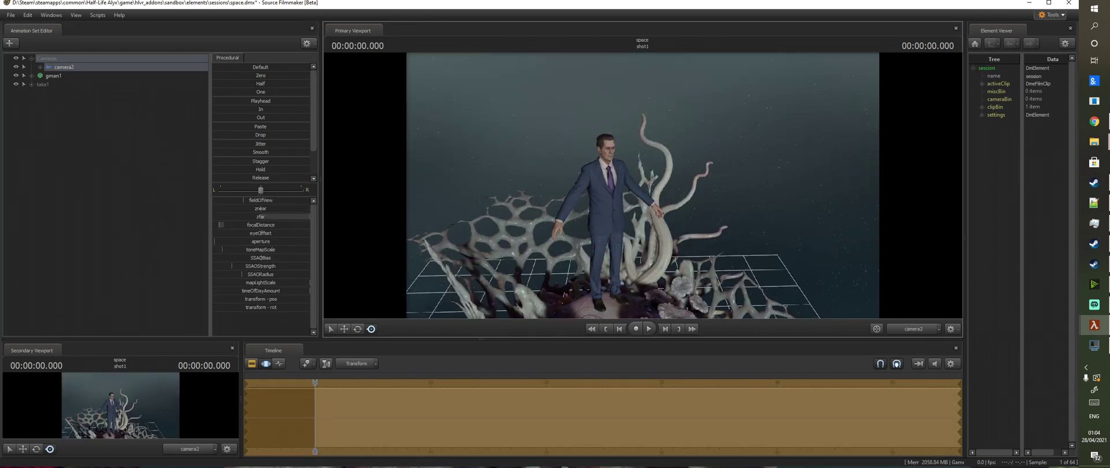
Step: Switch to VConsole2 and run the console command "disconnect" to leave the running map
{"action": "key", "text": "alt+Tab"}
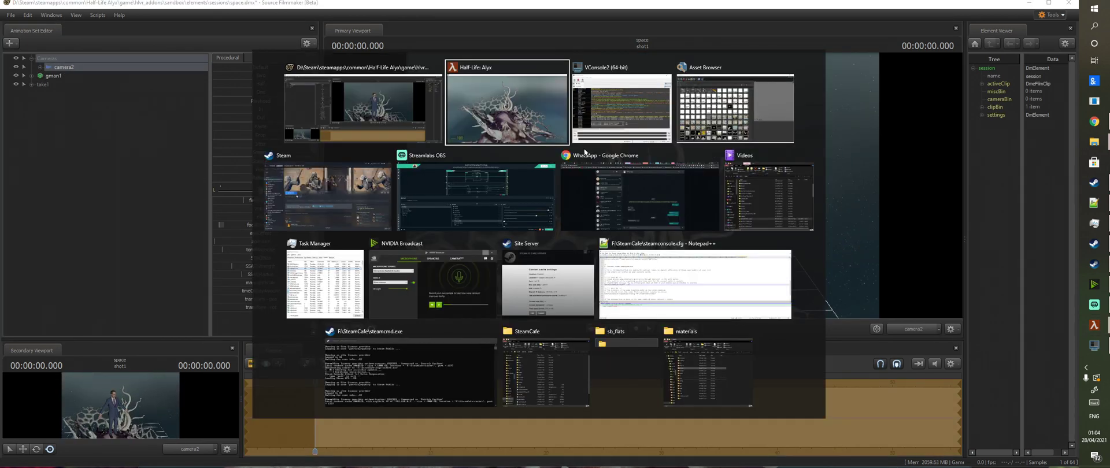
{"action": "key", "text": "alt+Tab"}
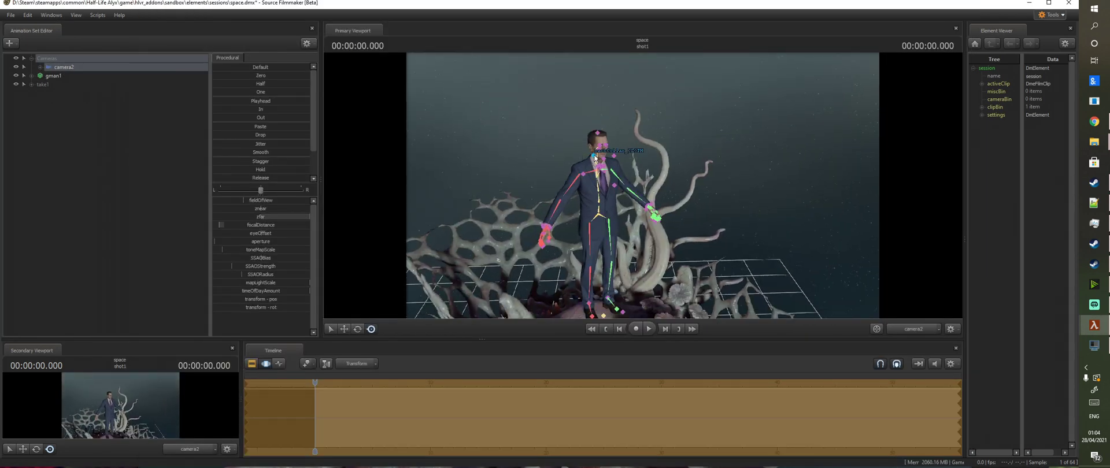
{"action": "key", "text": "alt+Tab"}
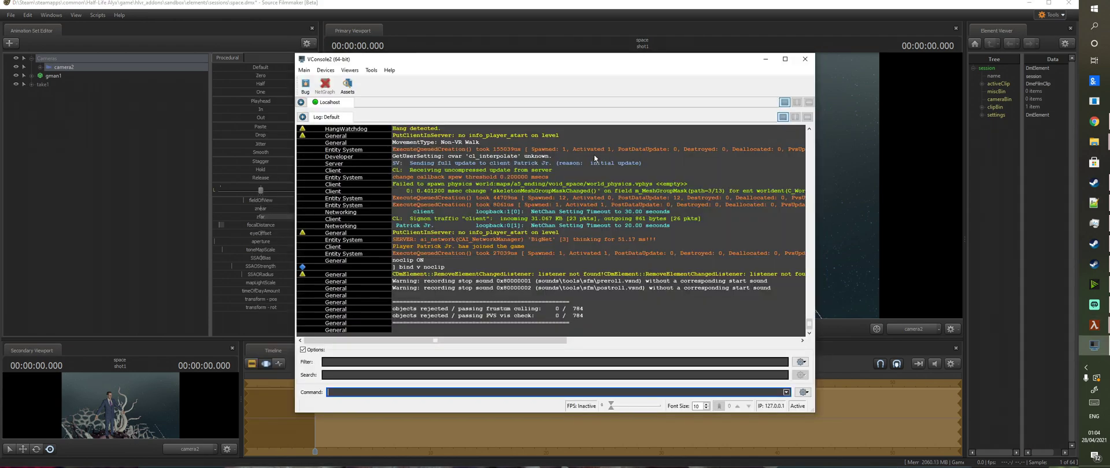
{"action": "type", "text": "disconnect"}
{"action": "key", "text": "Return"}
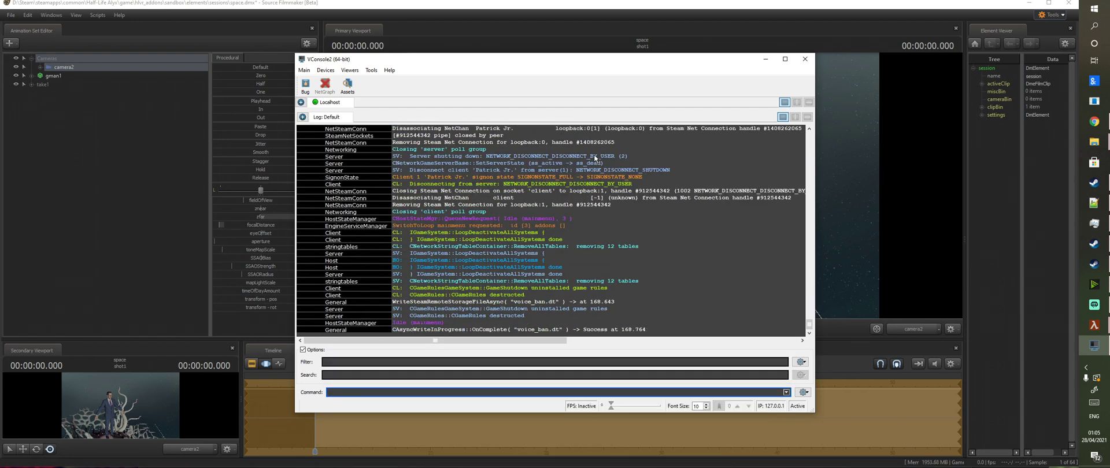
Step: Return to Source Filmmaker and move camera2 in to a close-up of the G-Man's head and shoulders
{"action": "key", "text": "alt+Tab"}
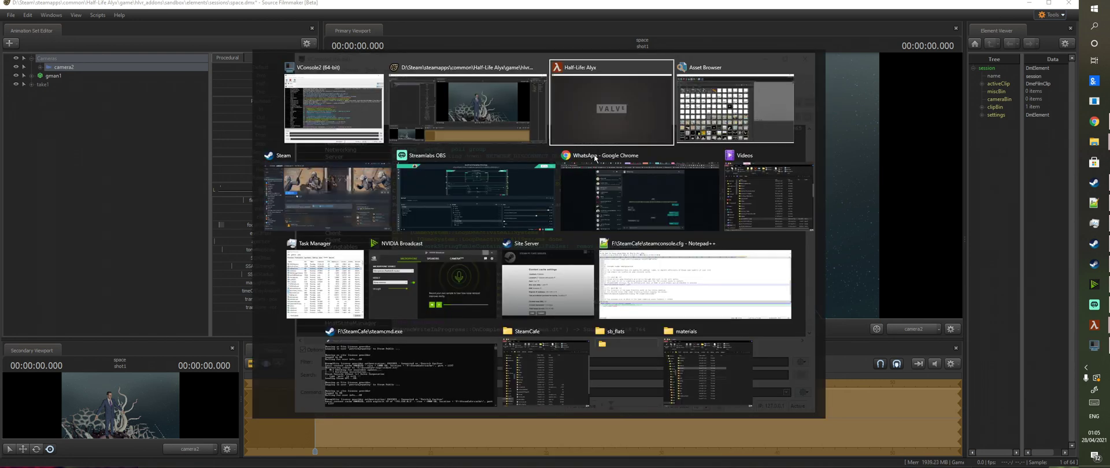
{"action": "key", "text": "alt+Tab"}
{"action": "left_click", "coordinate": [606, 119]}
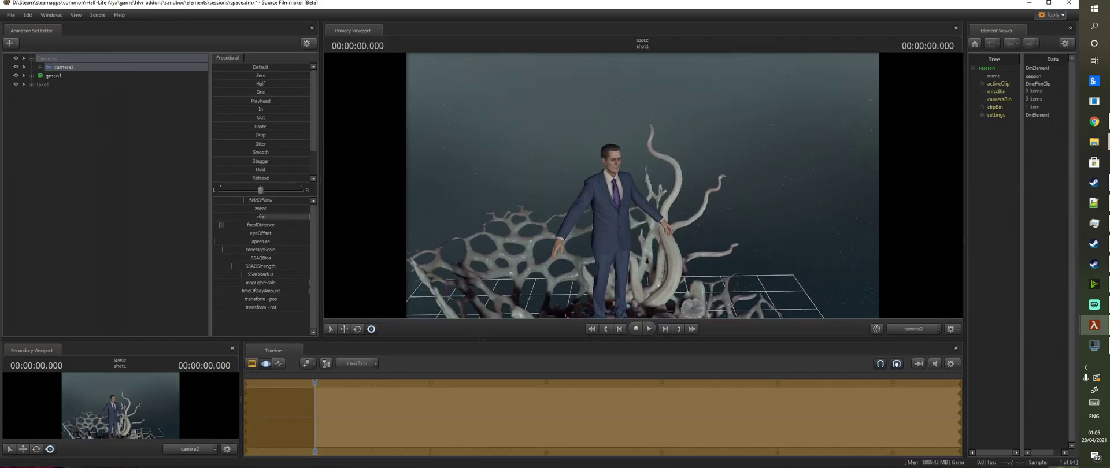
{"action": "key", "text": "w"}
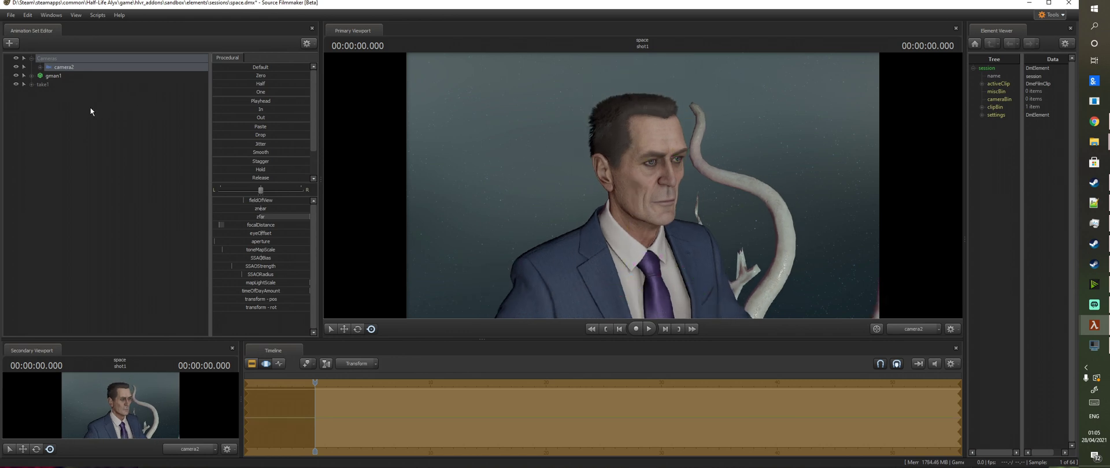
Step: Select the take1 lights and adjust the orthographic light's intensity while viewing the whole G-Man through the work camera
{"action": "left_click", "coordinate": [32, 85]}
{"action": "left_click", "coordinate": [51, 93]}
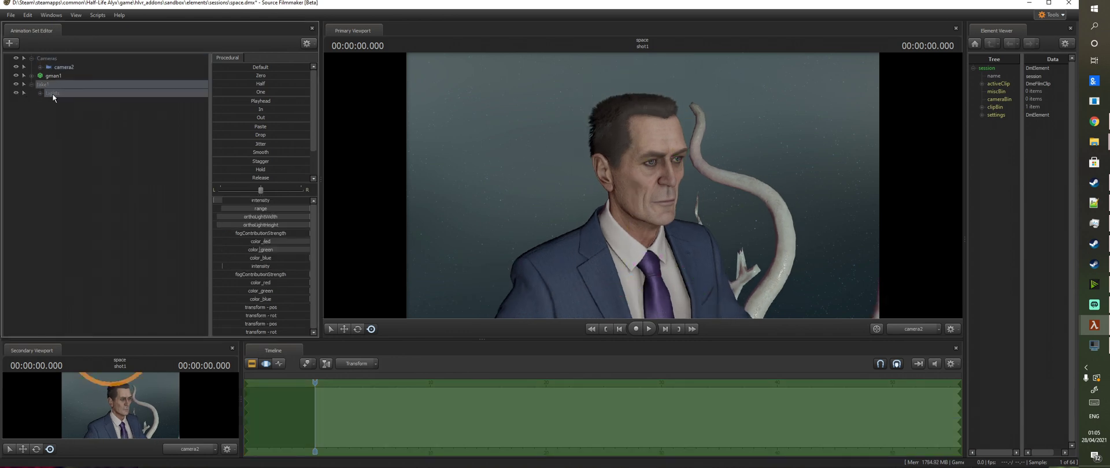
{"action": "right_click", "coordinate": [487, 202]}
{"action": "left_click_drag", "start_coordinate": [230, 203], "coordinate": [556, 183]}
{"action": "left_click", "coordinate": [922, 328]}
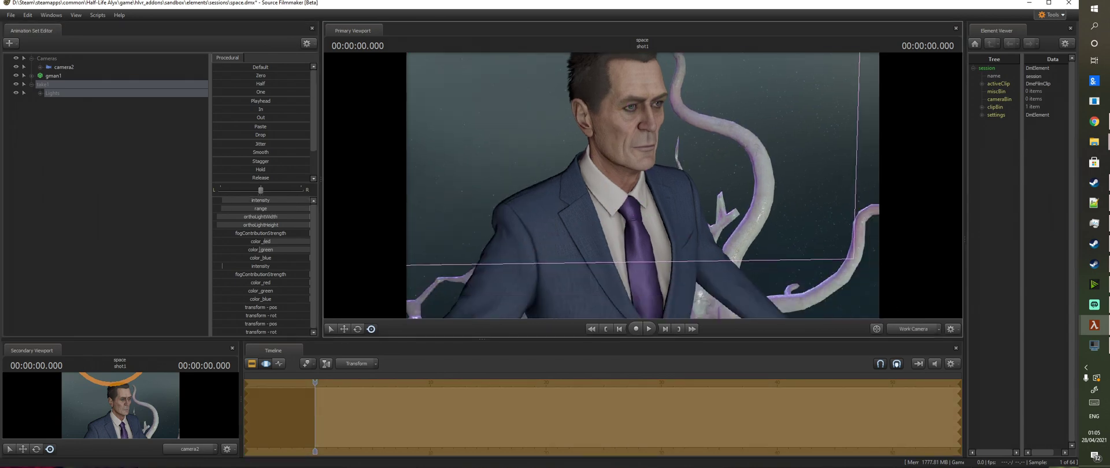
{"action": "left_click_drag", "start_coordinate": [643, 186], "coordinate": [643, 254]}
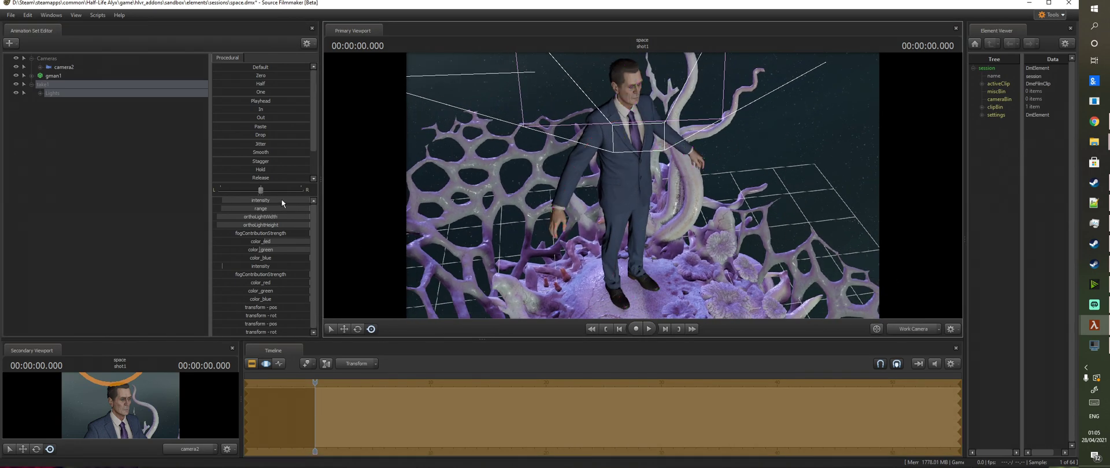
{"action": "left_click_drag", "start_coordinate": [281, 201], "coordinate": [192, 201]}
Step: Create an animation set for a new projected light and select it under Lights
{"action": "right_click", "coordinate": [63, 151]}
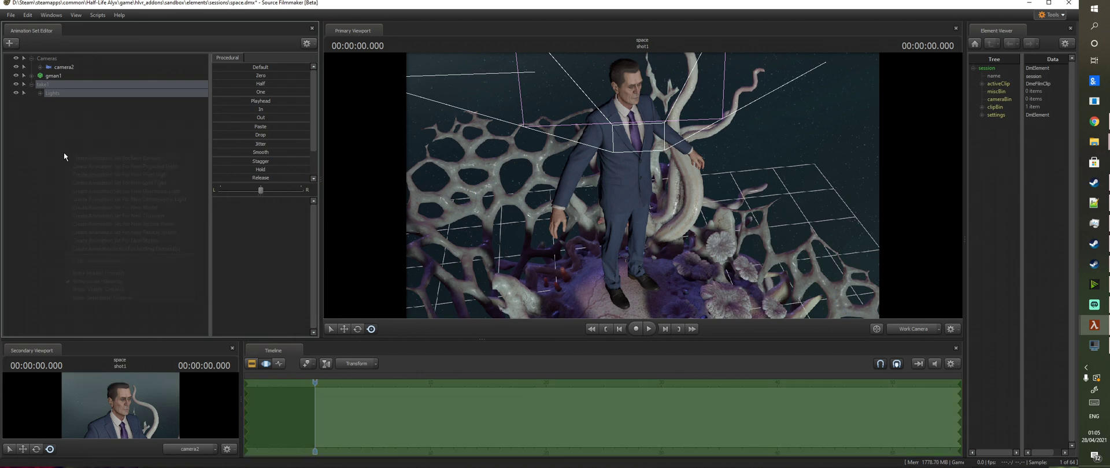
{"action": "left_click", "coordinate": [132, 165]}
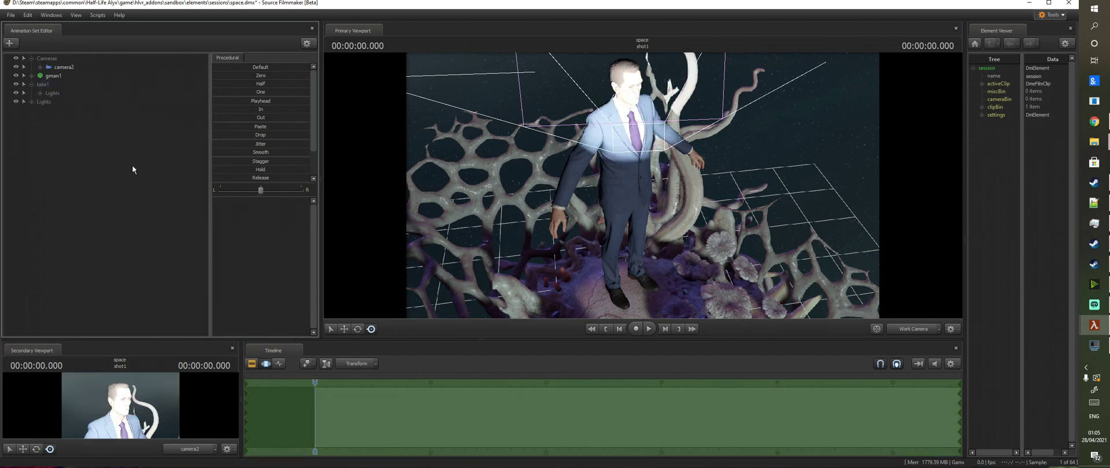
{"action": "left_click", "coordinate": [32, 102]}
{"action": "left_click", "coordinate": [65, 109]}
Step: Look through the projected light, position it behind the G-Man aimed at his back, and return to the camera2 view
{"action": "left_click_drag", "start_coordinate": [476, 114], "coordinate": [550, 151]}
{"action": "key", "text": "s"}
{"action": "left_click_drag", "start_coordinate": [643, 186], "coordinate": [558, 272]}
{"action": "key", "text": "s"}
{"action": "key", "text": "d"}
{"action": "key", "text": "d"}
{"action": "key", "text": "w"}
{"action": "key", "text": "s"}
{"action": "key", "text": "d"}
{"action": "key", "text": "d"}
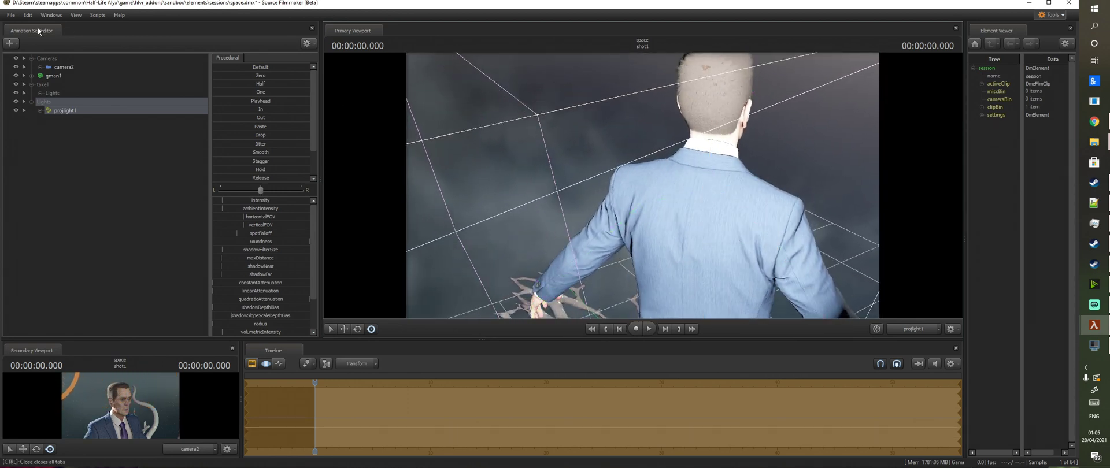
{"action": "left_click", "coordinate": [60, 67]}
{"action": "key", "text": "F2"}
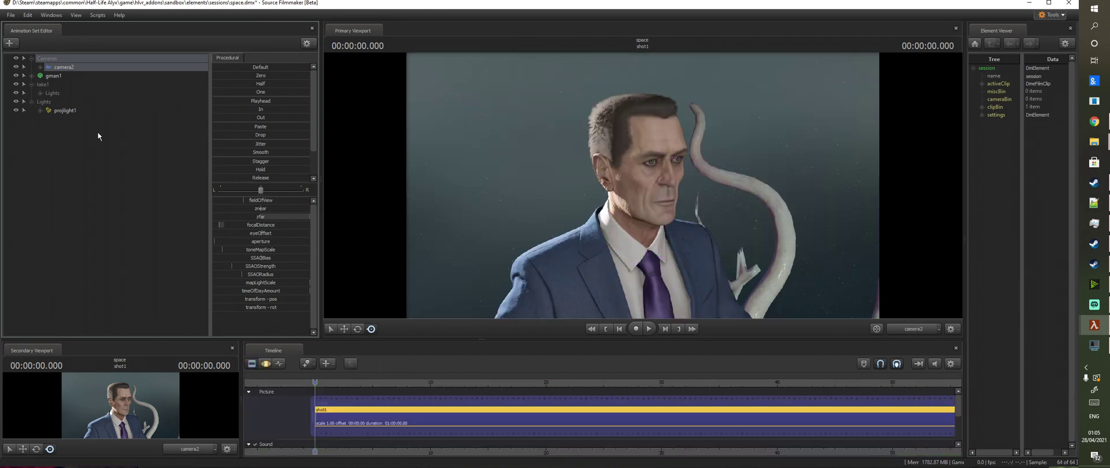
Step: Create a new session named pistoel without saving the changes to the current one
{"action": "left_click", "coordinate": [10, 16]}
{"action": "left_click", "coordinate": [28, 28]}
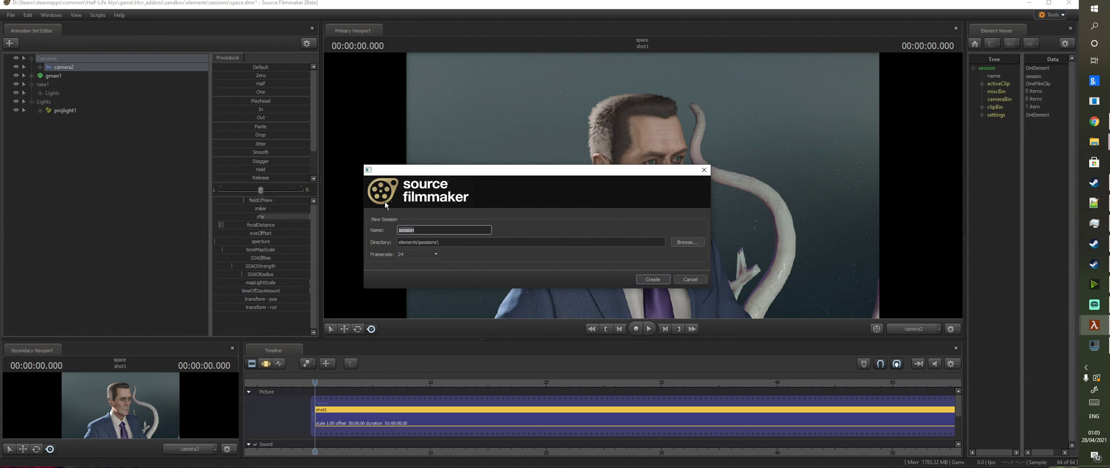
{"action": "key", "text": "Return"}
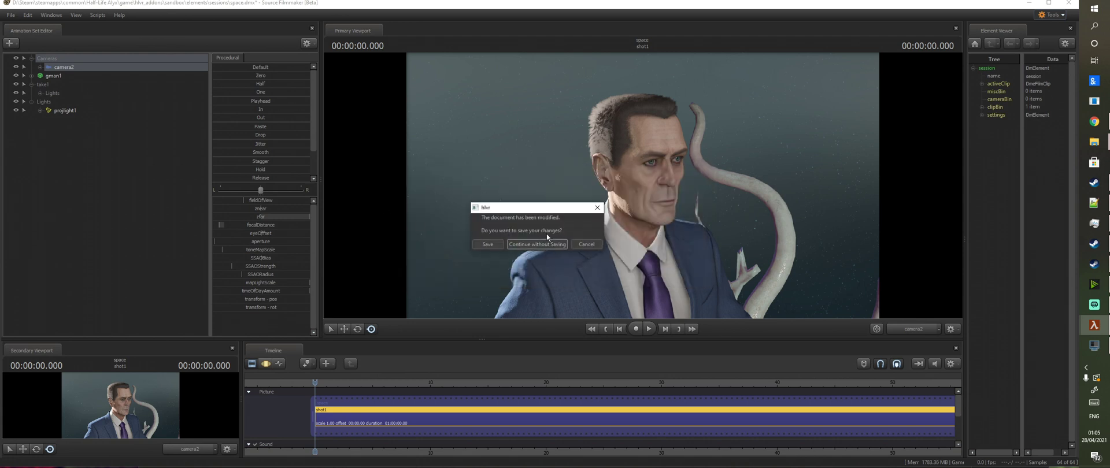
{"action": "left_click", "coordinate": [529, 242]}
Step: Set the session map to a2_pistol.vmap, filtering the map browser by "pistol"
{"action": "right_click", "coordinate": [597, 178]}
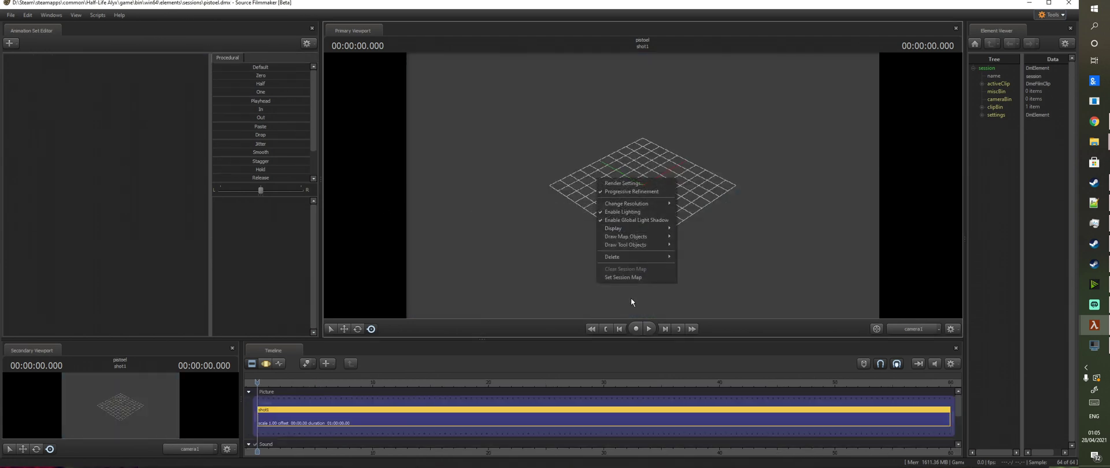
{"action": "left_click", "coordinate": [631, 277]}
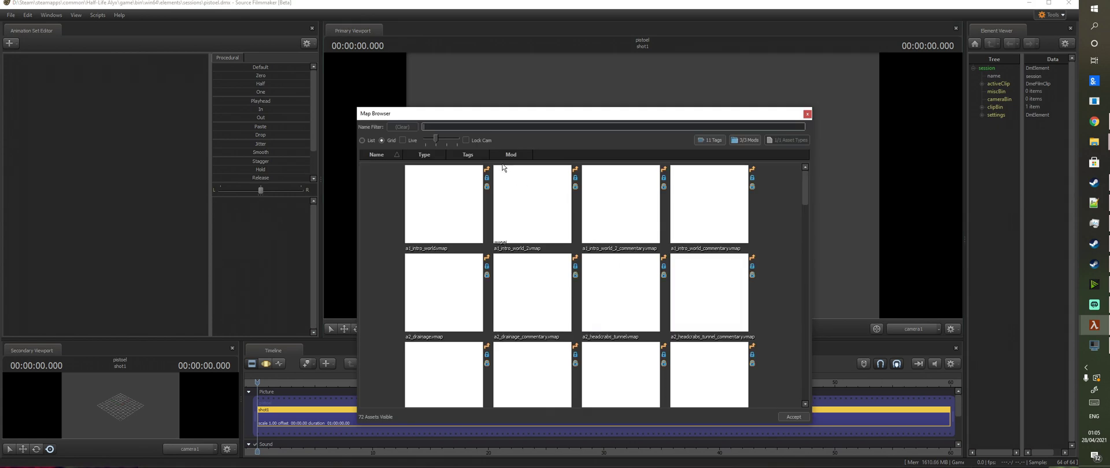
{"action": "type", "text": "pistol"}
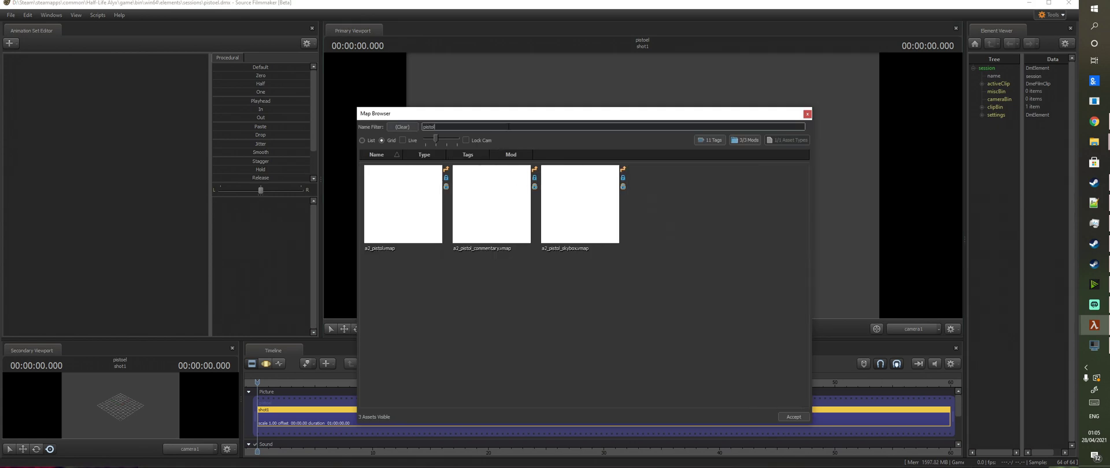
{"action": "left_click", "coordinate": [391, 203]}
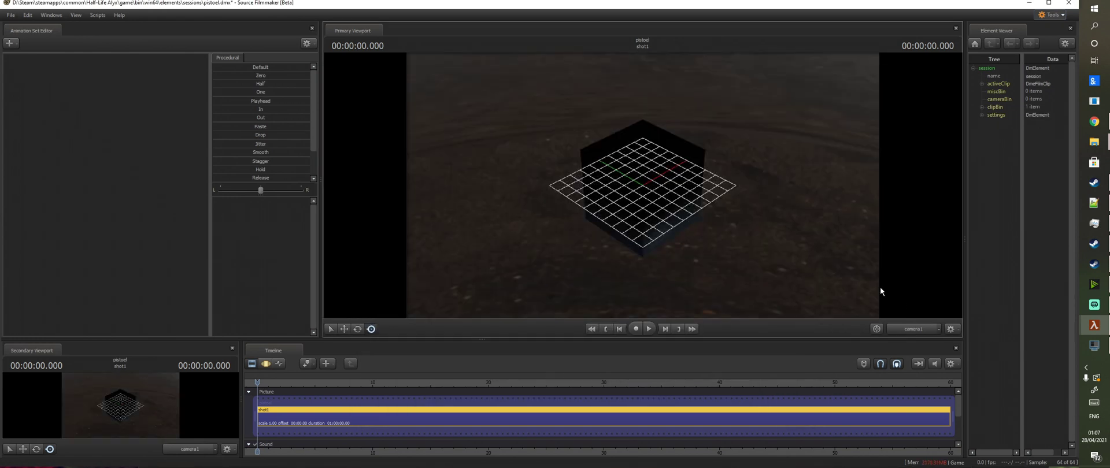
Step: Disable lighting in the primary viewport and fly the camera over the map to view its rooms from outside
{"action": "right_click", "coordinate": [632, 187]}
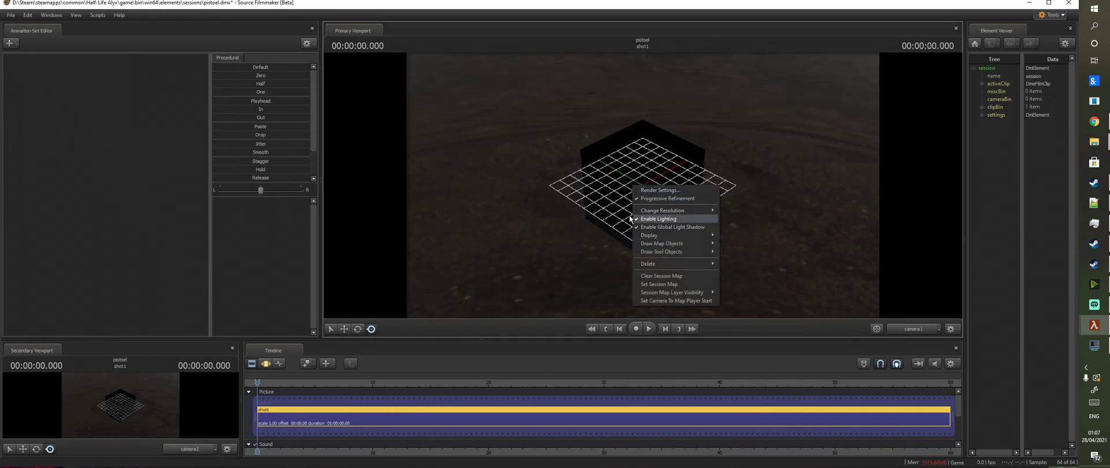
{"action": "left_click", "coordinate": [651, 221]}
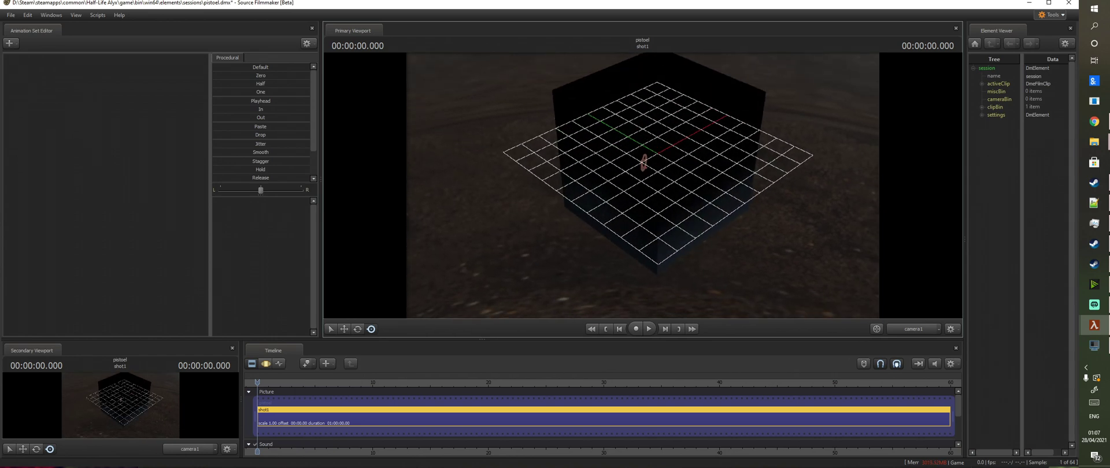
{"action": "key", "text": "s"}
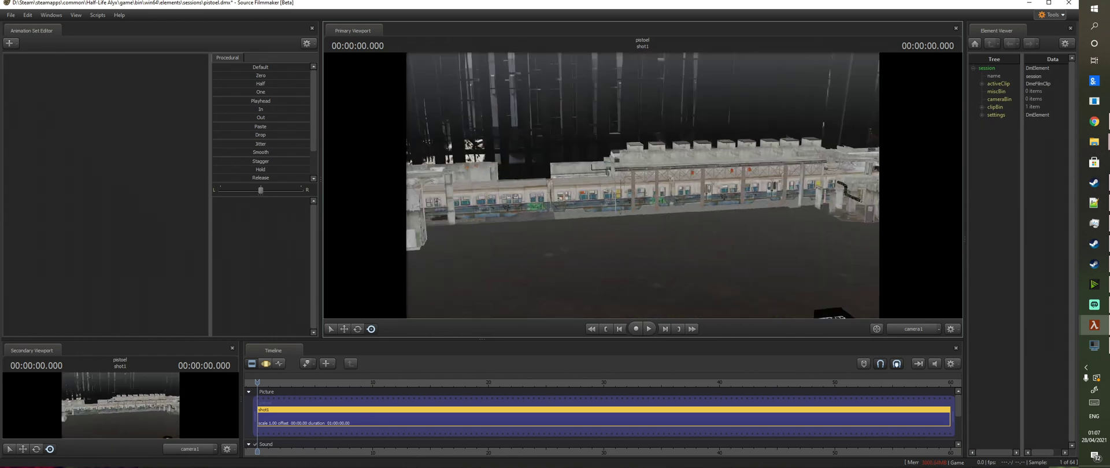
{"action": "key", "text": "w"}
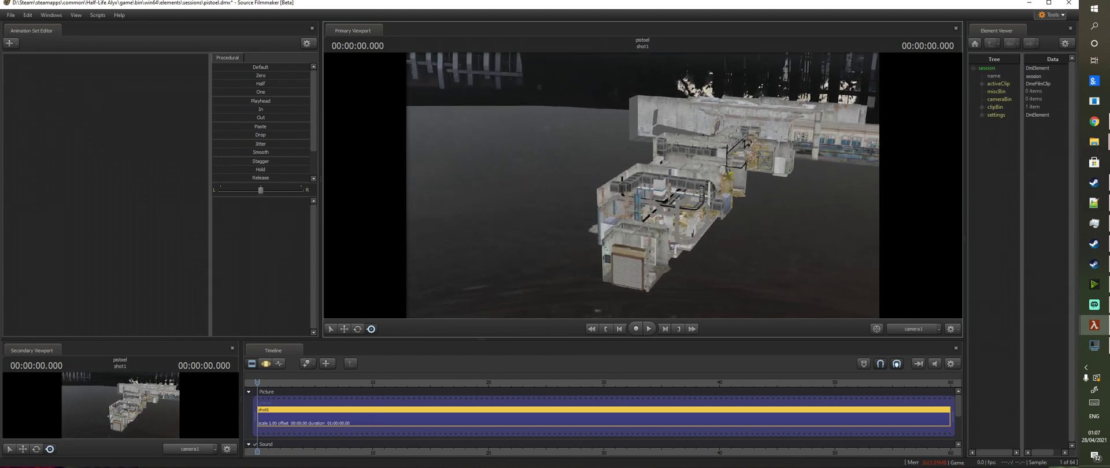
{"action": "key", "text": "w"}
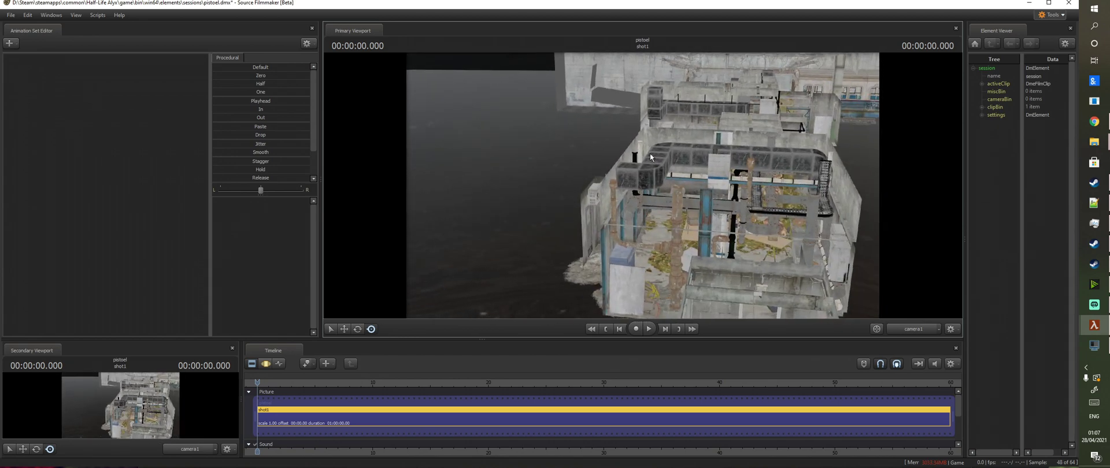
Step: Set the camera to the map's player start, turn it towards the lit door, and re-enable lighting
{"action": "right_click", "coordinate": [649, 154]}
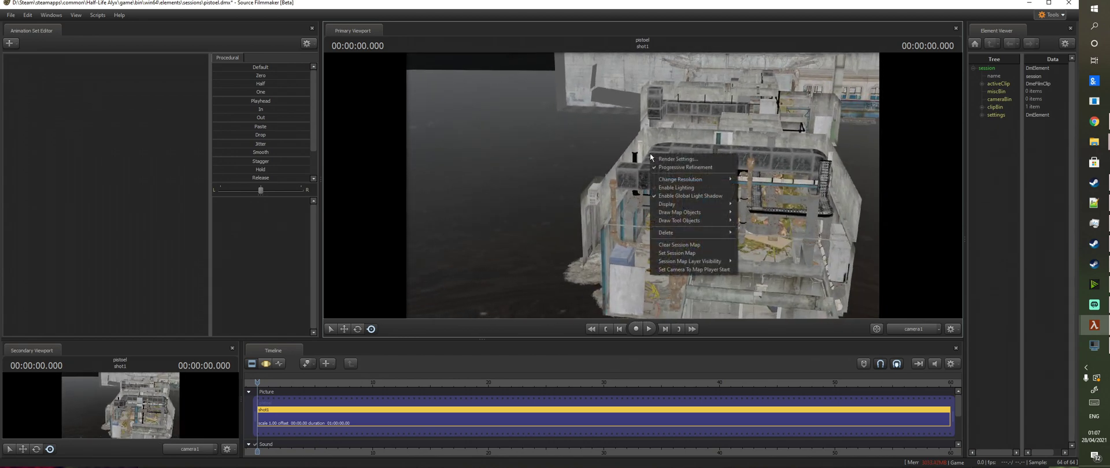
{"action": "left_click", "coordinate": [697, 273]}
{"action": "left_click_drag", "start_coordinate": [641, 246], "coordinate": [611, 174]}
{"action": "right_click", "coordinate": [611, 175]}
{"action": "left_click", "coordinate": [650, 207]}
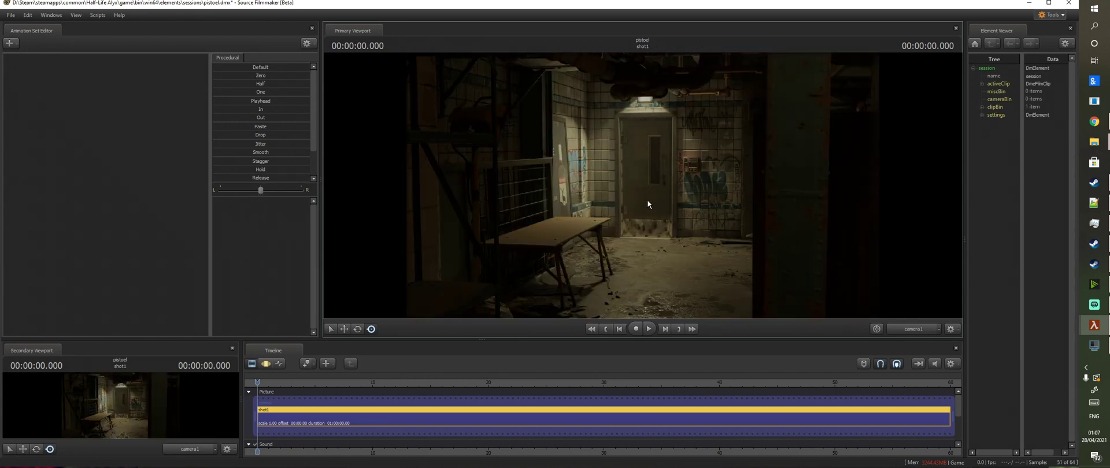
Step: Move the camera closer to the door, add the gman model in front of it, and select its animation set
{"action": "key", "text": "w"}
{"action": "mouse_move", "coordinate": [667, 176]}
{"action": "left_mouse_down"}
{"action": "mouse_move", "coordinate": [702, 169]}
{"action": "mouse_move", "coordinate": [669, 178]}
{"action": "left_mouse_up"}
{"action": "right_click", "coordinate": [133, 153]}
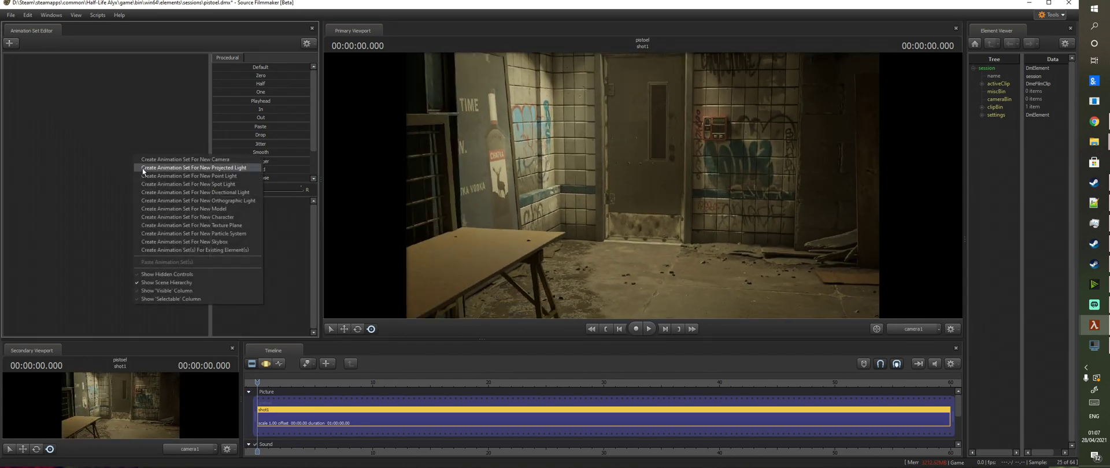
{"action": "left_click", "coordinate": [176, 209]}
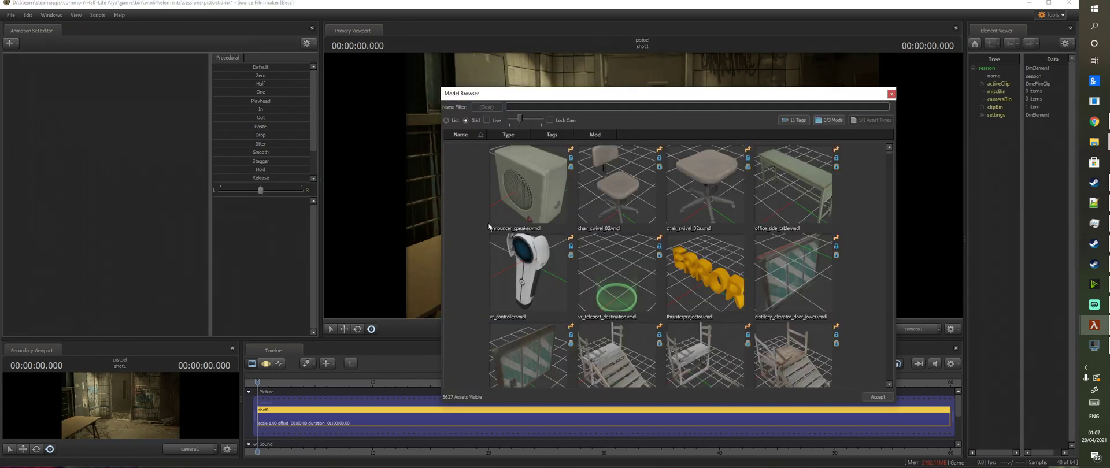
{"action": "type", "text": "gman"}
{"action": "double_click", "coordinate": [572, 193]}
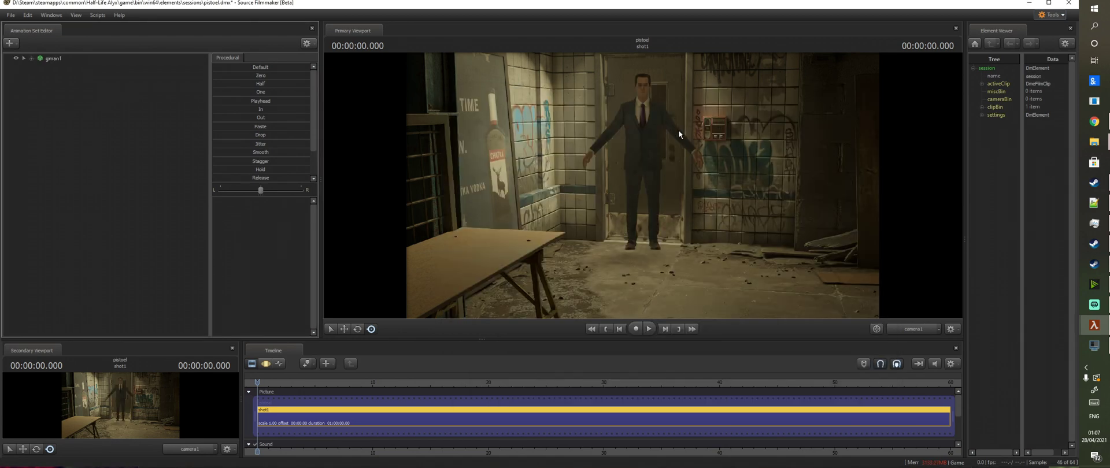
{"action": "left_click", "coordinate": [58, 57]}
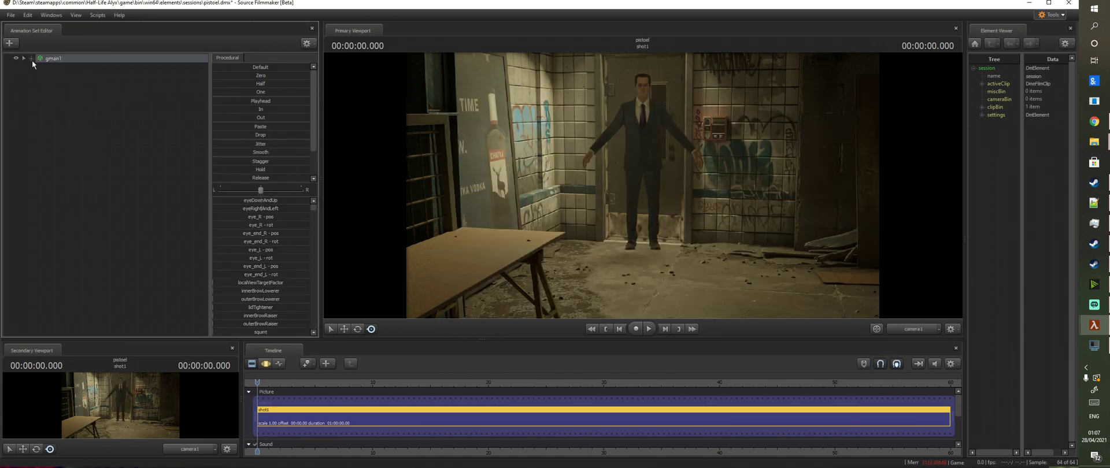
Step: Create an animation set for a new camera and expand the Cameras group to show it
{"action": "right_click", "coordinate": [72, 121]}
{"action": "left_click", "coordinate": [109, 128]}
{"action": "left_click", "coordinate": [37, 66]}
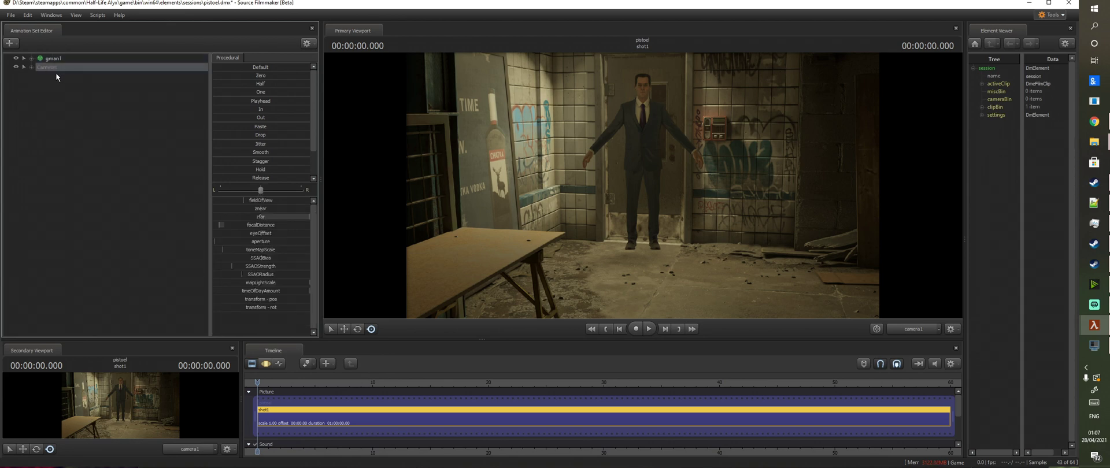
{"action": "left_click", "coordinate": [31, 67]}
Step: In the motion editor, move the gman1 model forward from the door and centre it in front of the doorway
{"action": "left_click", "coordinate": [54, 59]}
{"action": "key", "text": "F3"}
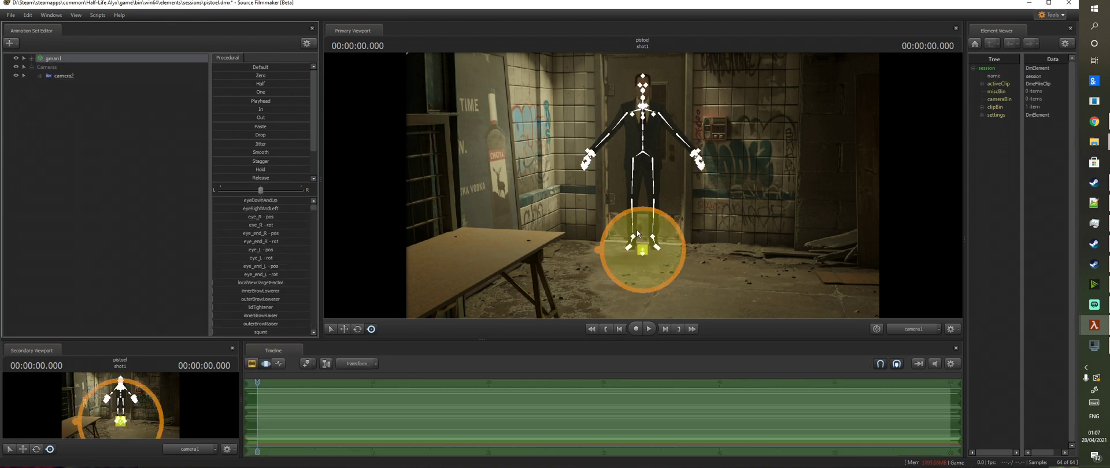
{"action": "left_click_drag", "start_coordinate": [640, 251], "coordinate": [626, 282]}
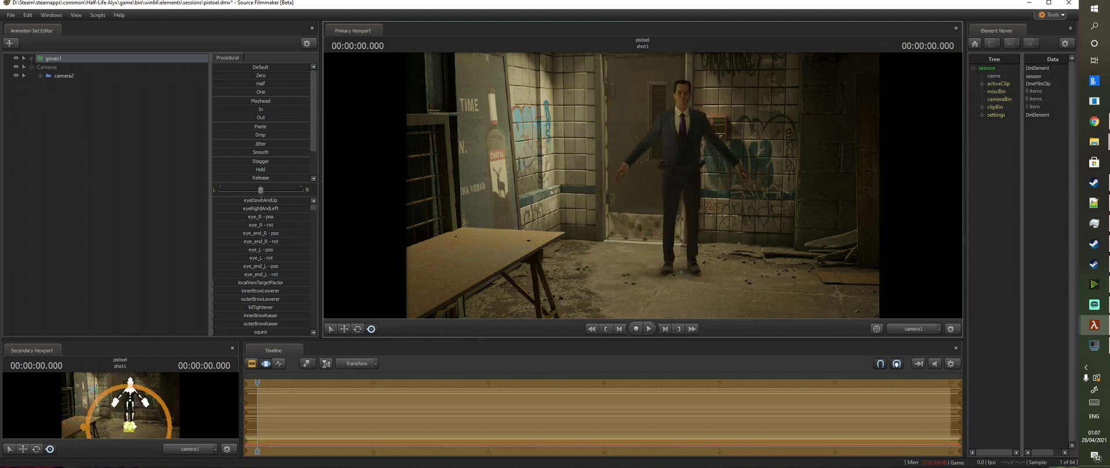
{"action": "left_click_drag", "start_coordinate": [578, 265], "coordinate": [618, 268]}
Step: Look through camera2 in the primary viewport and fly it in to frame the G-Man's head and shoulders
{"action": "left_click", "coordinate": [67, 76]}
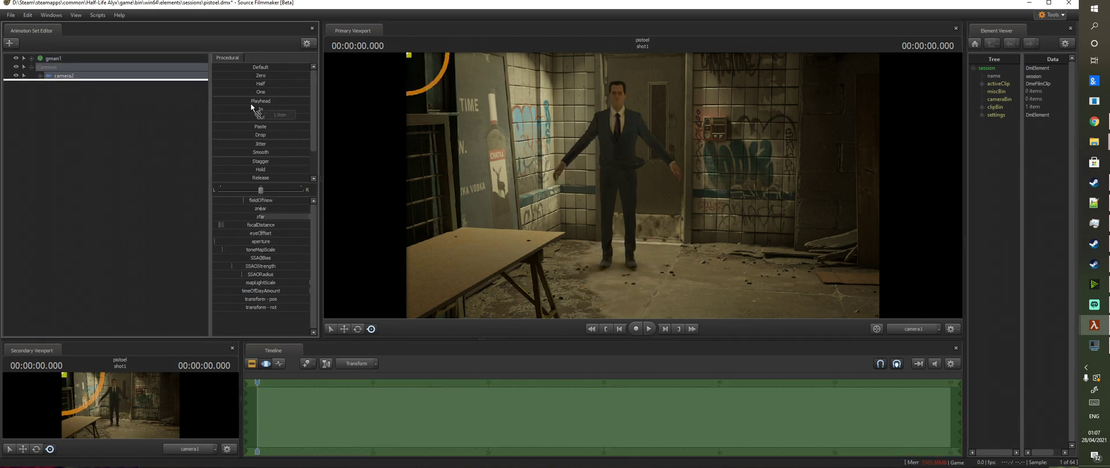
{"action": "left_click_drag", "start_coordinate": [643, 186], "coordinate": [792, 168]}
{"action": "key", "text": "w"}
{"action": "key", "text": "w"}
{"action": "mouse_move", "coordinate": [555, 219]}
{"action": "left_mouse_down"}
{"action": "mouse_move", "coordinate": [570, 223]}
{"action": "mouse_move", "coordinate": [555, 220]}
{"action": "left_mouse_up"}
{"action": "key", "text": "s"}
Step: Load the game map from the VConsole2 console with the command map a2_pistol
{"action": "key", "text": "grave"}
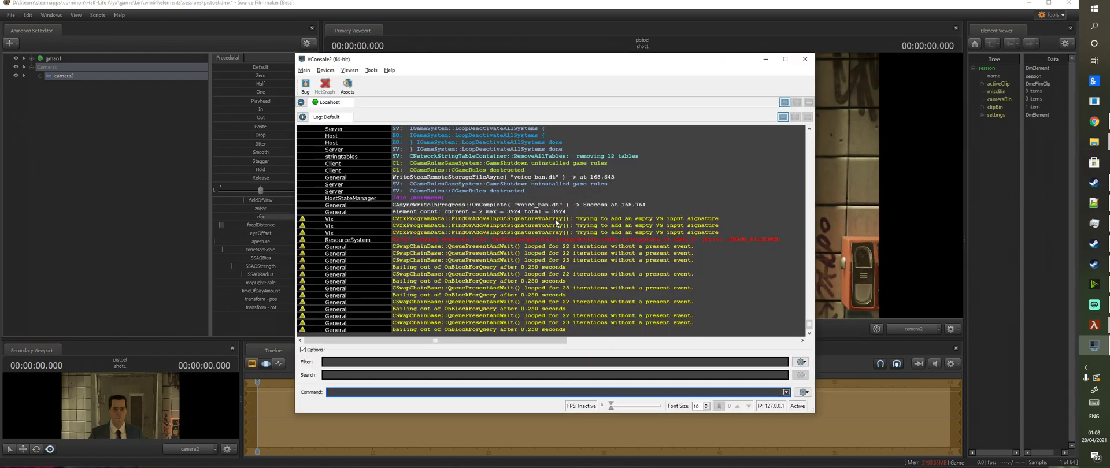
{"action": "type", "text": "map pistol"}
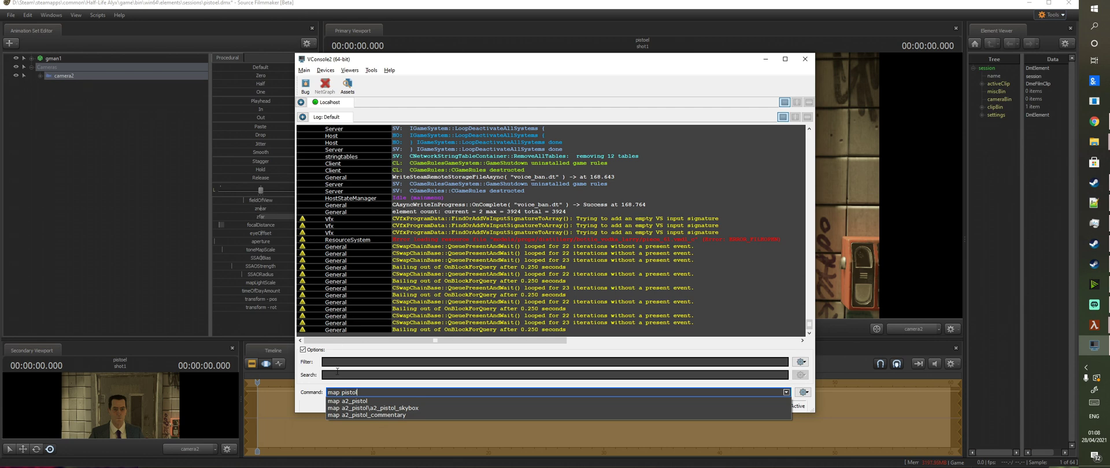
{"action": "left_click", "coordinate": [359, 401]}
{"action": "key", "text": "Return"}
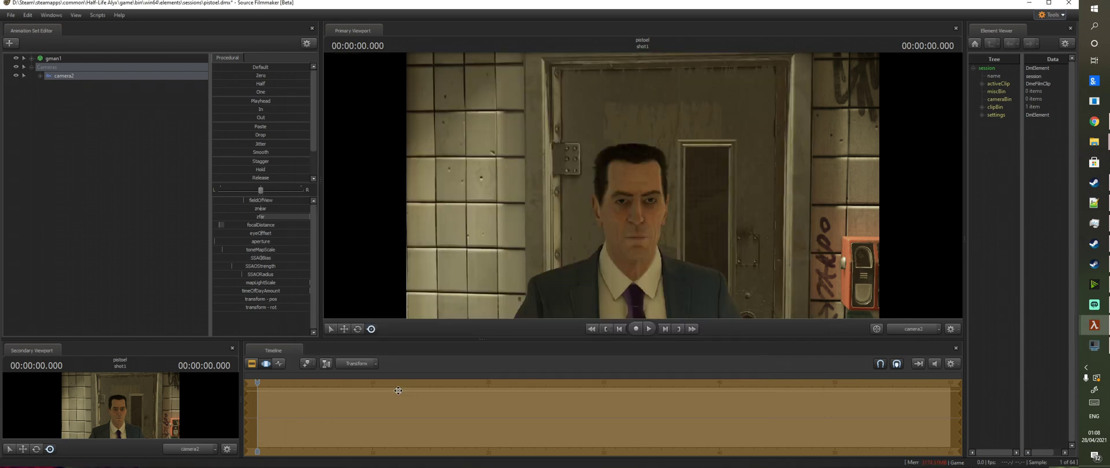
Step: Switch to Streamlabs OBS, lower the Desktop Audio level to -34.0 dB, and return to the running game
{"action": "key", "text": "alt+Tab"}
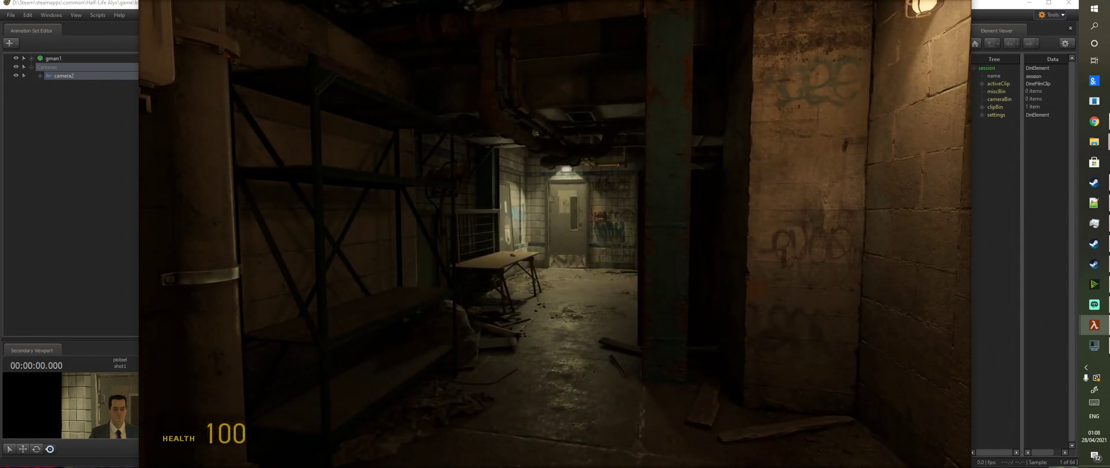
{"action": "key", "text": "alt+Tab"}
{"action": "left_click", "coordinate": [515, 185]}
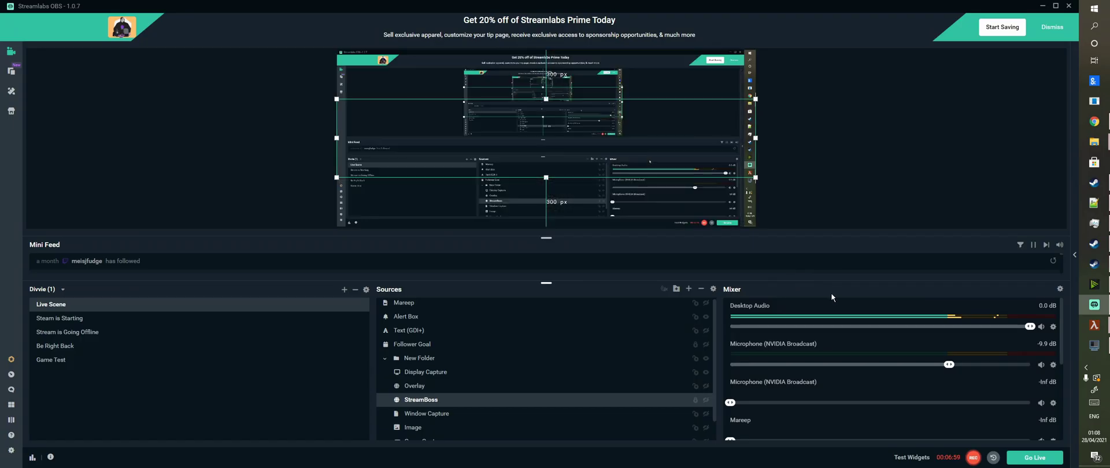
{"action": "left_click", "coordinate": [803, 328]}
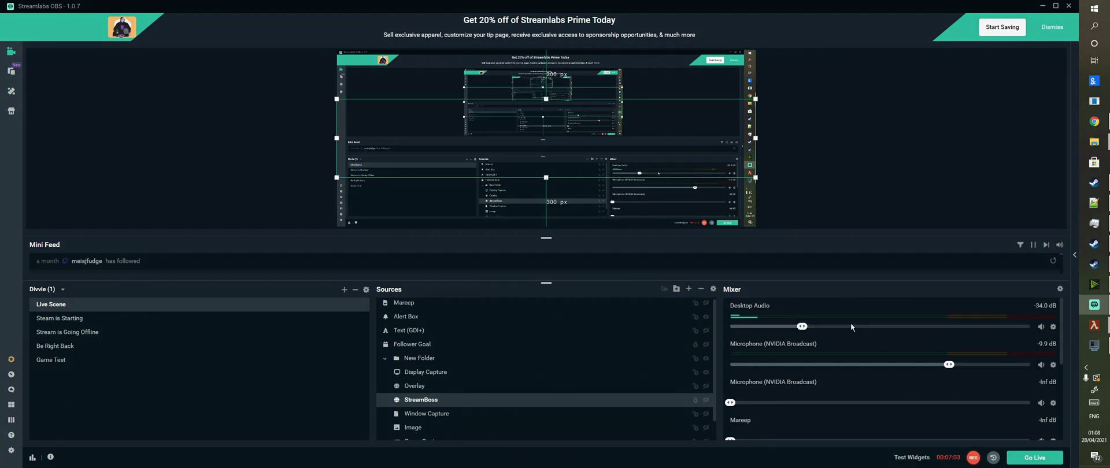
{"action": "left_click", "coordinate": [1042, 6]}
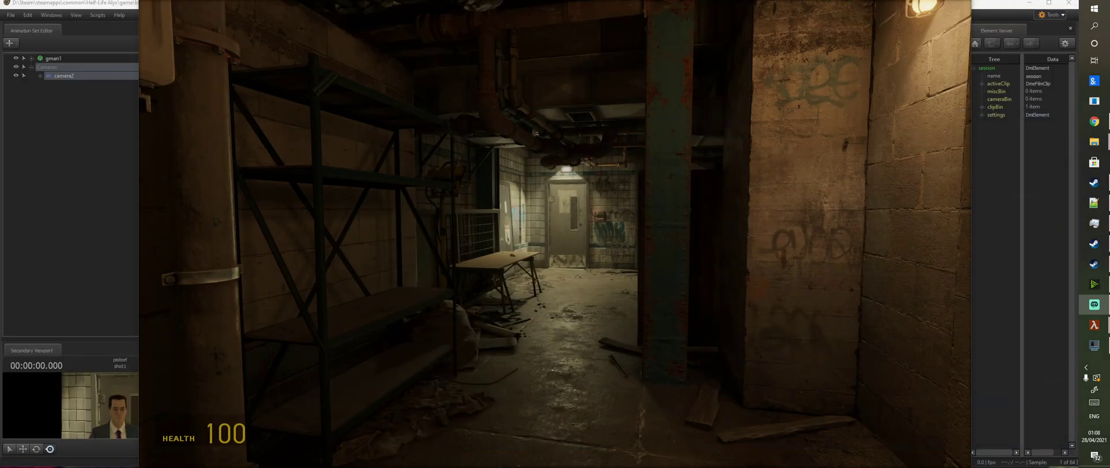
Step: Walk the player in the game past the shelves and table to face the lit door beside the vodka poster
{"action": "key", "text": "w"}
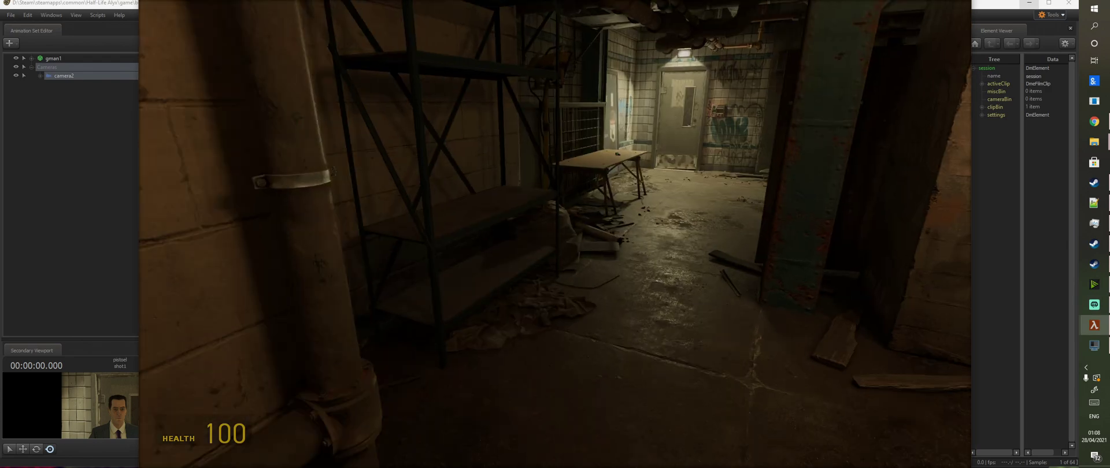
{"action": "key", "text": "w"}
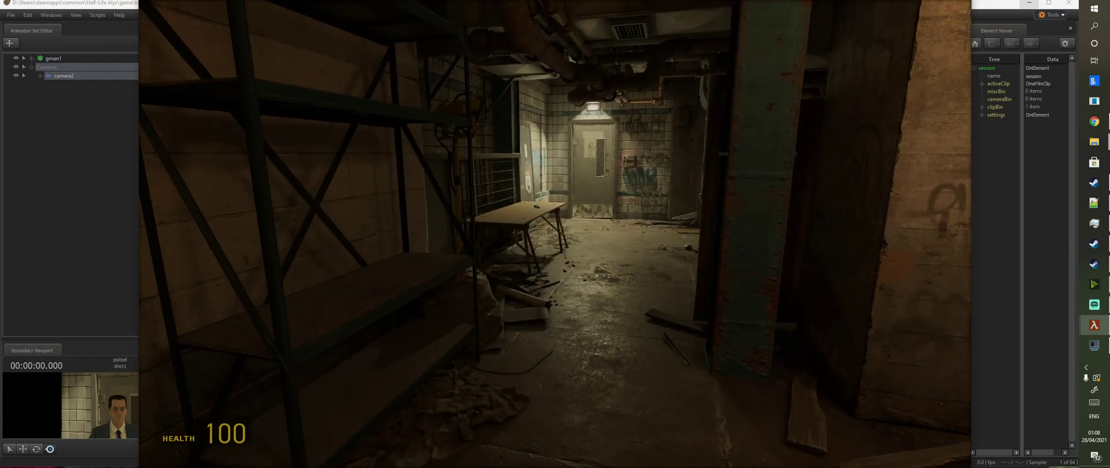
{"action": "key", "text": "w"}
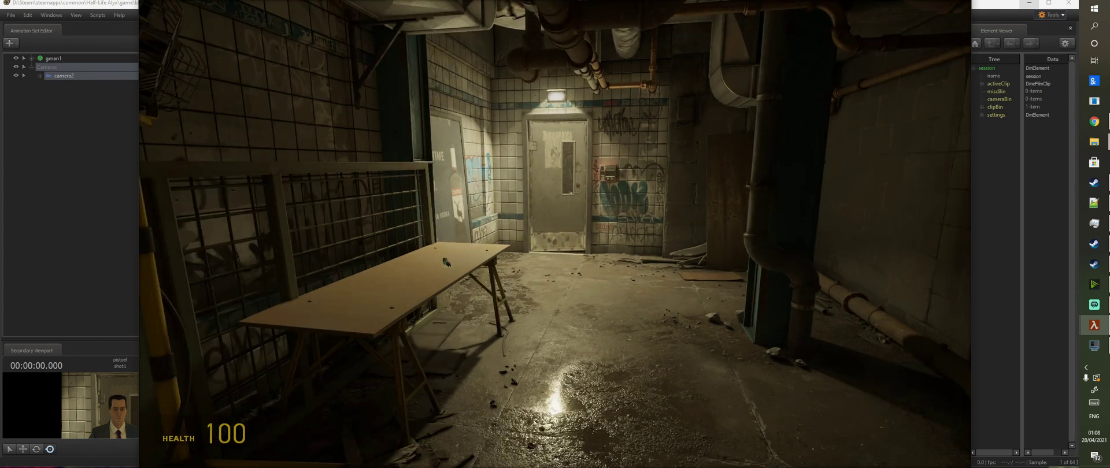
{"action": "key", "text": "w"}
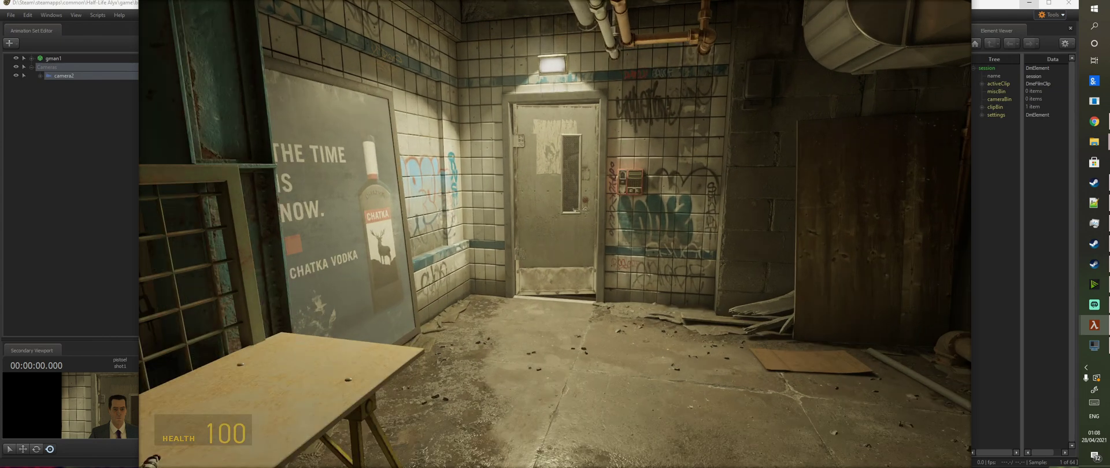
Step: Switch to Source Filmmaker and record the running game into the shot with lights and models included, stopping after a few seconds
{"action": "key", "text": "alt+Tab"}
{"action": "key", "text": "alt+Tab"}
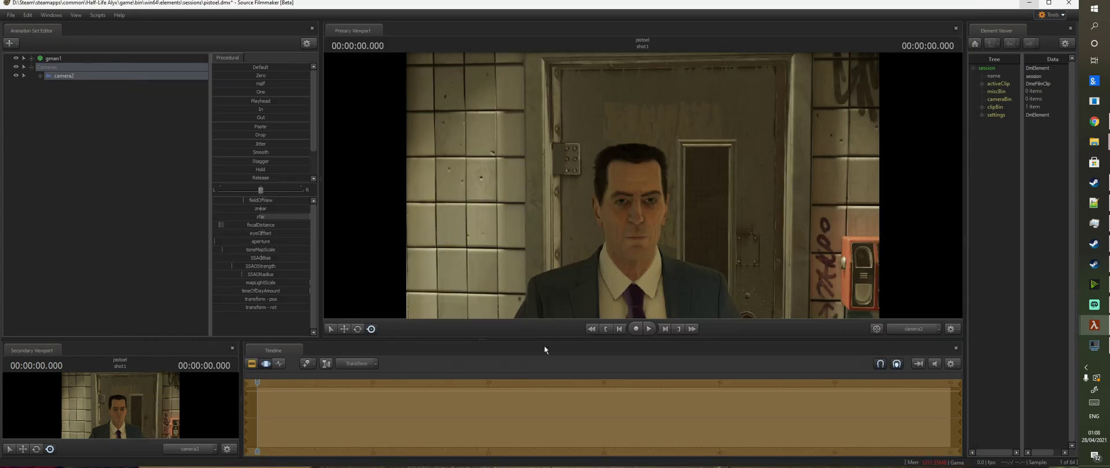
{"action": "left_click", "coordinate": [635, 329]}
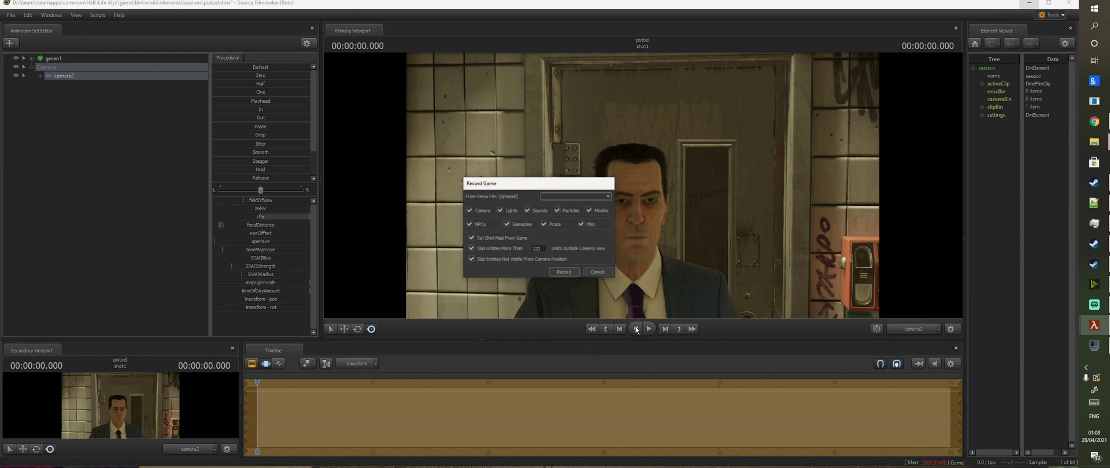
{"action": "left_click", "coordinate": [566, 275]}
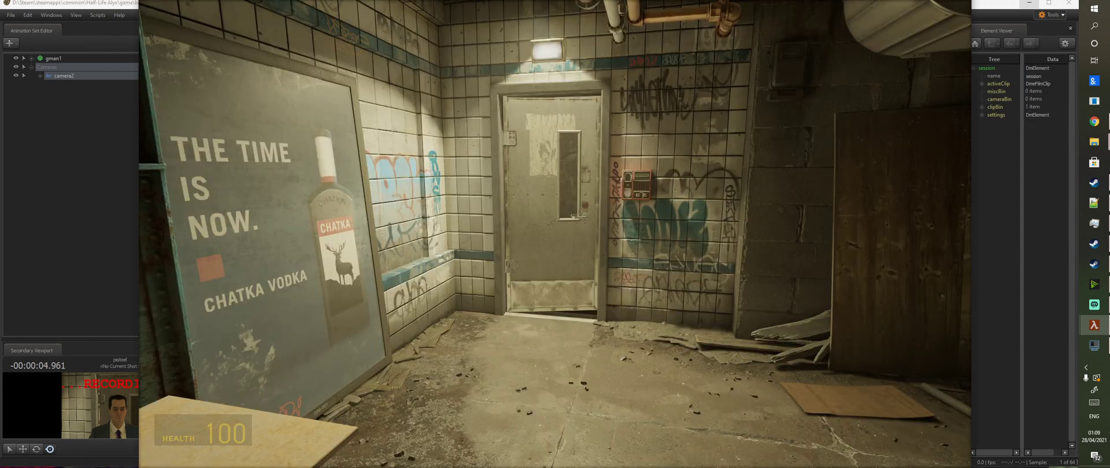
{"action": "key", "text": "alt+Tab"}
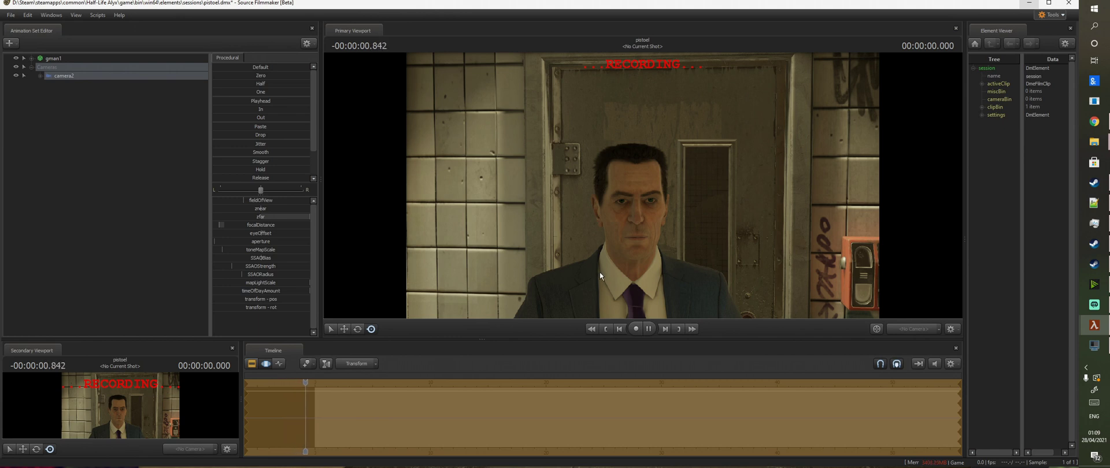
{"action": "left_click", "coordinate": [637, 327]}
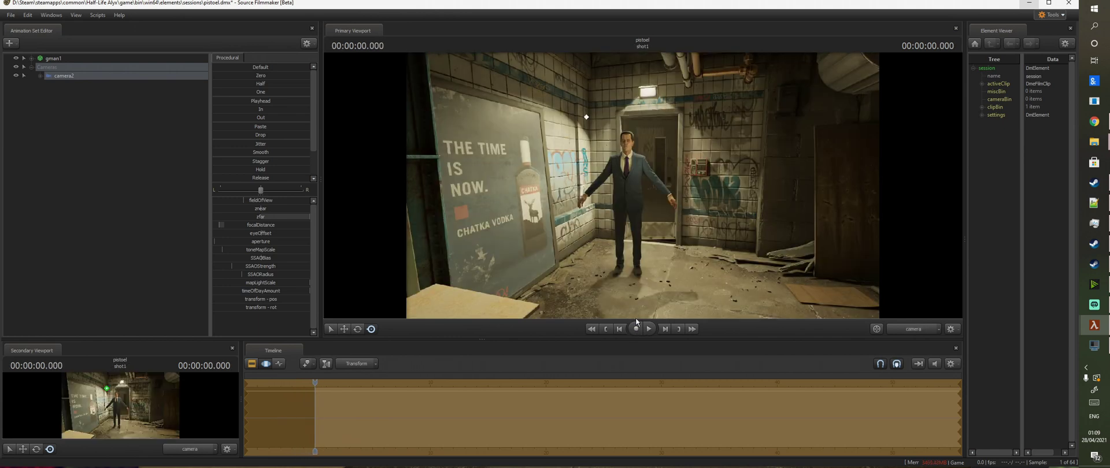
Step: Unload the game map by running the disconnect command in the VConsole2 console
{"action": "key", "text": "alt+Tab"}
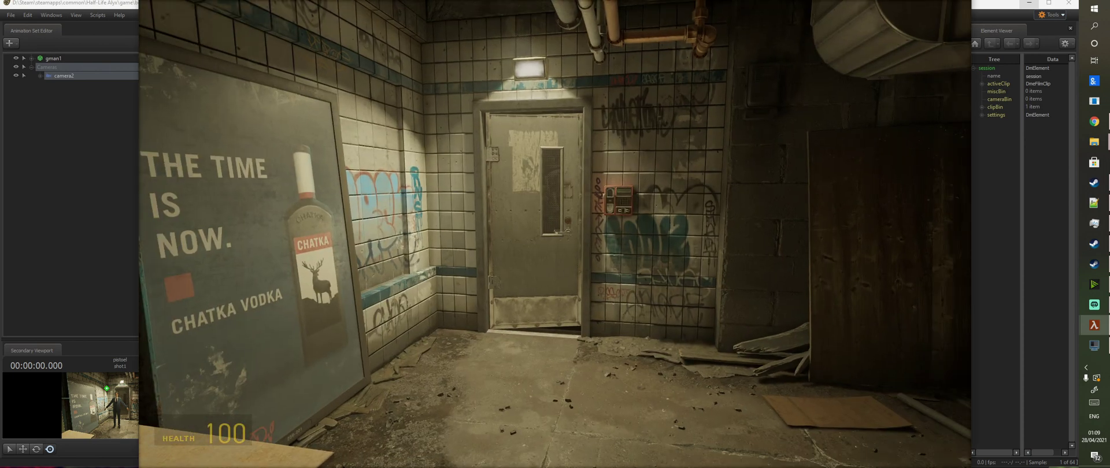
{"action": "key", "text": "alt+Tab"}
{"action": "key", "text": "alt+Tab"}
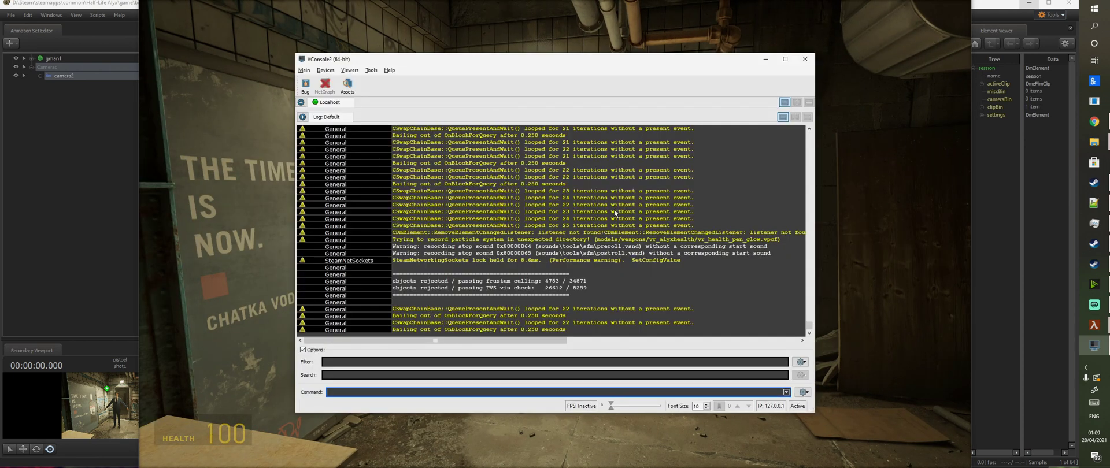
{"action": "type", "text": "dis"}
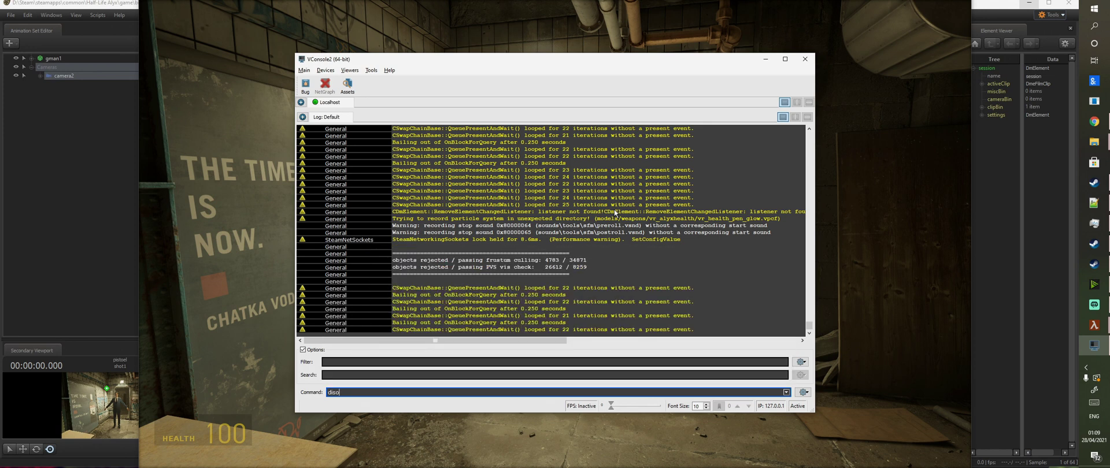
{"action": "type", "text": "connect"}
{"action": "key", "text": "Return"}
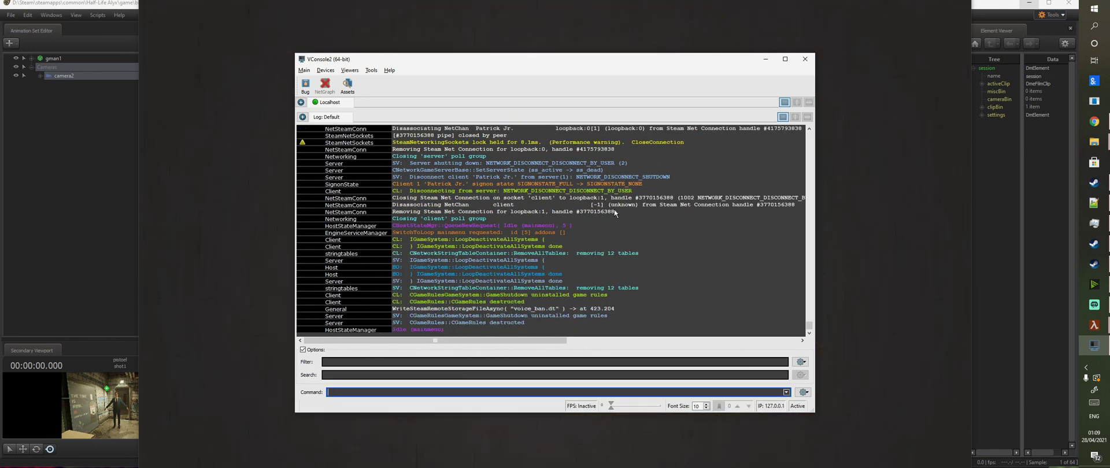
Step: Return to Source Filmmaker, look through camera2 in the primary viewport, and pull it back to frame the G-Man's upper body
{"action": "key", "text": "alt+Tab"}
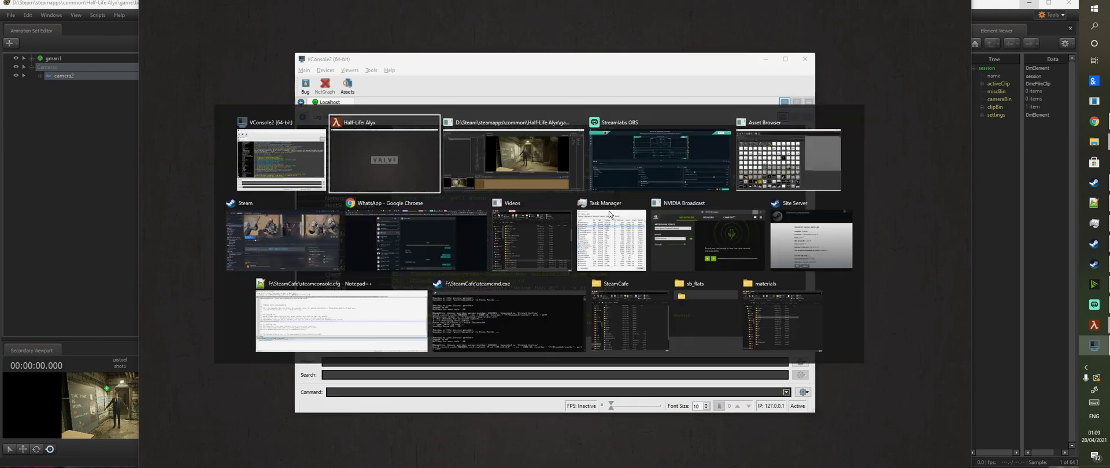
{"action": "left_click", "coordinate": [474, 157]}
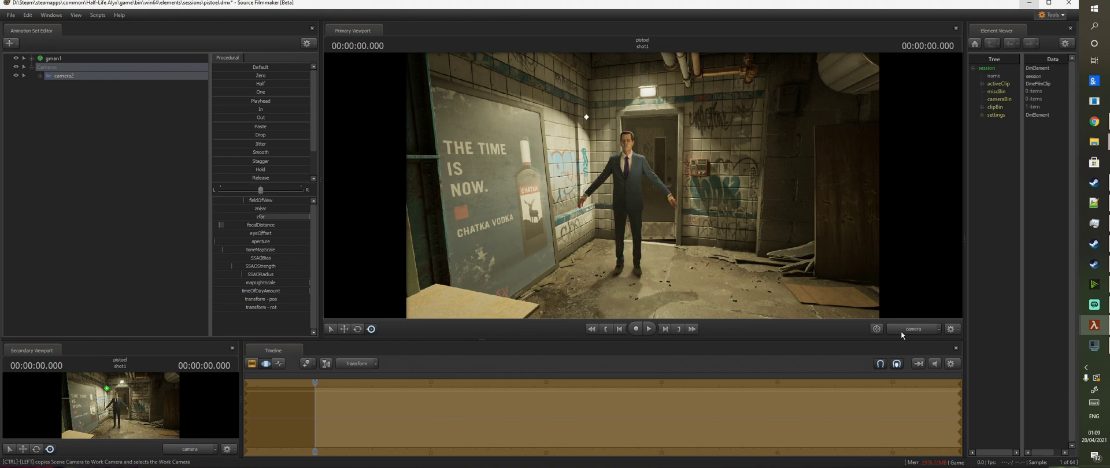
{"action": "left_click_drag", "start_coordinate": [80, 77], "coordinate": [614, 210]}
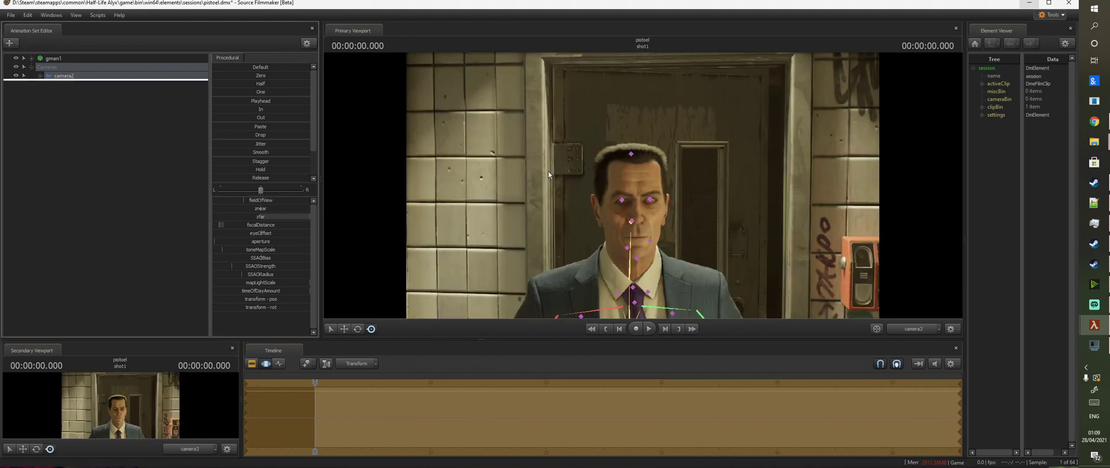
{"action": "left_click_drag", "start_coordinate": [547, 171], "coordinate": [580, 193]}
{"action": "key", "text": "w"}
{"action": "key", "text": "s"}
{"action": "key", "text": "s"}
{"action": "key", "text": "w"}
Step: Switch the primary viewport to the work camera and fly it to a view showing the G-Man and camera2's frustum
{"action": "left_click", "coordinate": [916, 329]}
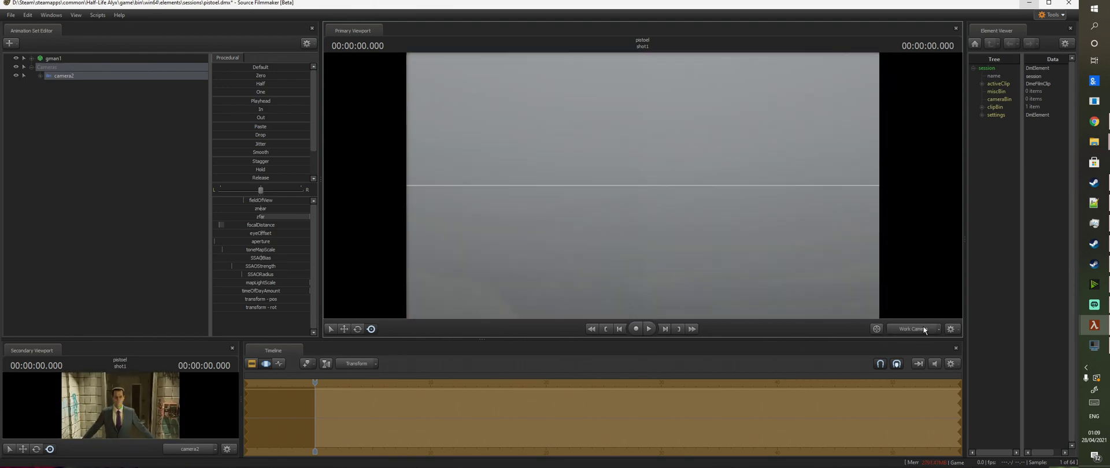
{"action": "left_click_drag", "start_coordinate": [696, 201], "coordinate": [718, 206]}
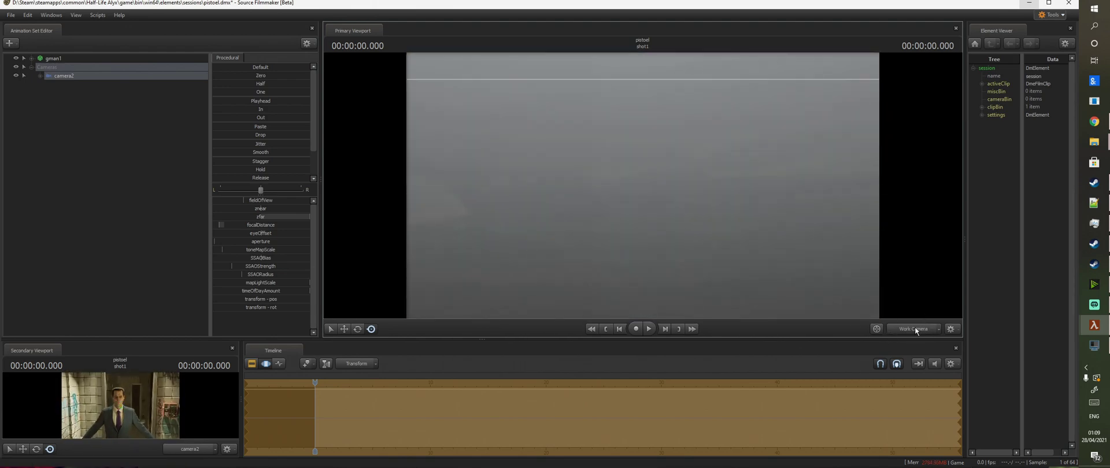
{"action": "right_click", "coordinate": [672, 223]}
{"action": "left_click", "coordinate": [706, 355]}
{"action": "left_click_drag", "start_coordinate": [643, 185], "coordinate": [595, 172]}
{"action": "key", "text": "w"}
{"action": "key", "text": "s"}
{"action": "key", "text": "w"}
{"action": "key", "text": "s"}
{"action": "key", "text": "w"}
{"action": "key", "text": "s"}
{"action": "key", "text": "d"}
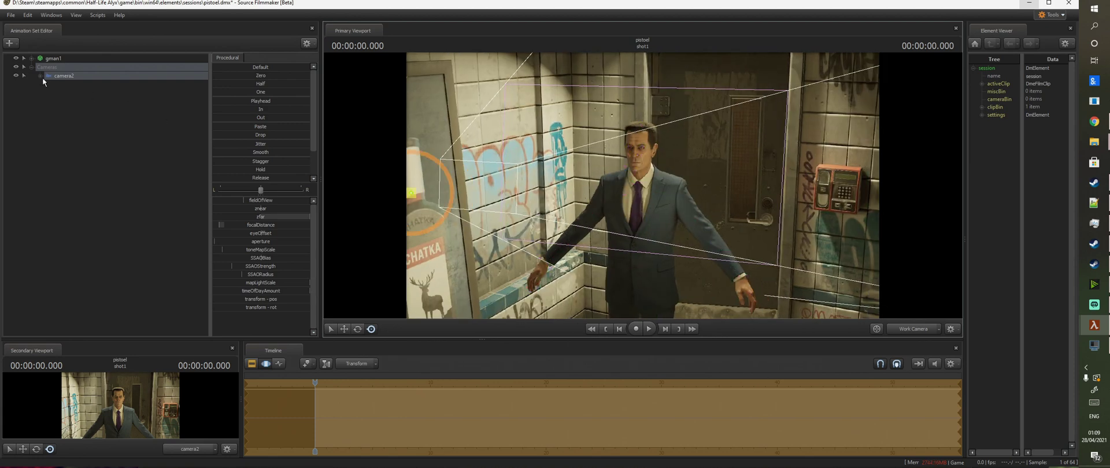
Step: Create animation sets for existing elements, selecting all the recorded lights from ortho_light to sun_light
{"action": "right_click", "coordinate": [65, 131]}
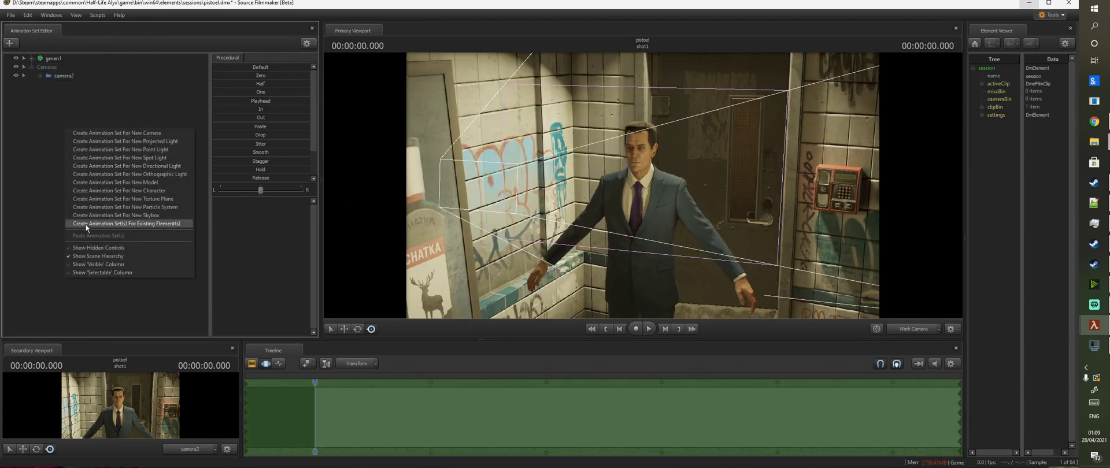
{"action": "left_click", "coordinate": [26, 149]}
{"action": "right_click", "coordinate": [47, 126]}
{"action": "left_click", "coordinate": [10, 44]}
{"action": "left_click", "coordinate": [9, 44]}
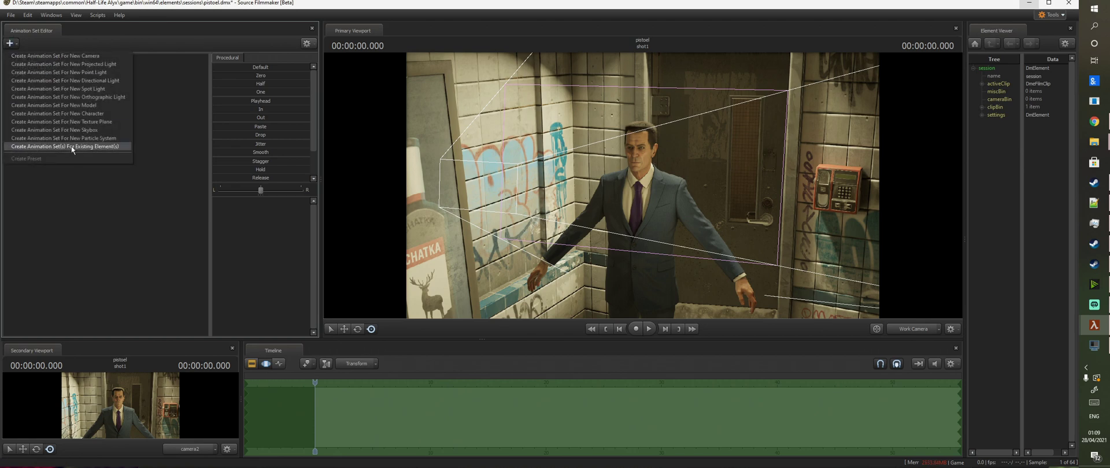
{"action": "left_click", "coordinate": [84, 147]}
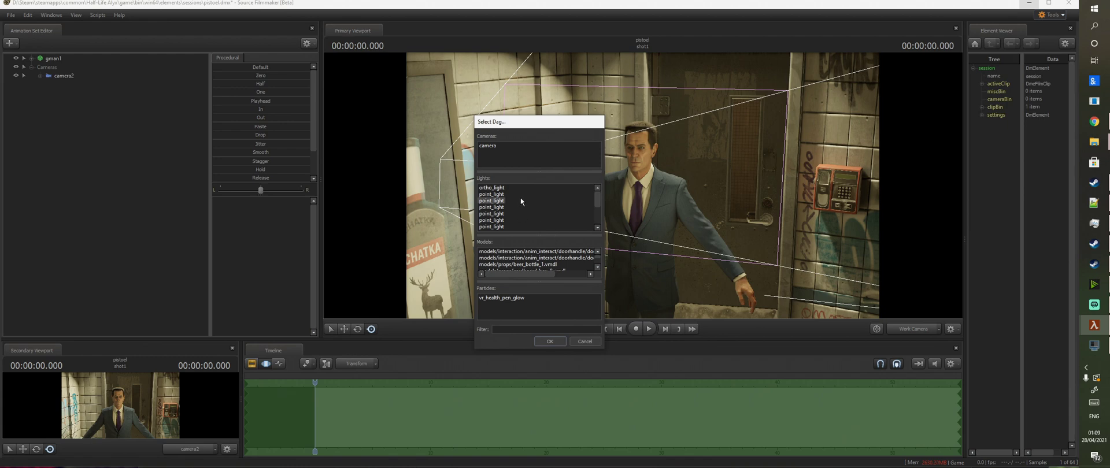
{"action": "key", "text": "ctrl+a"}
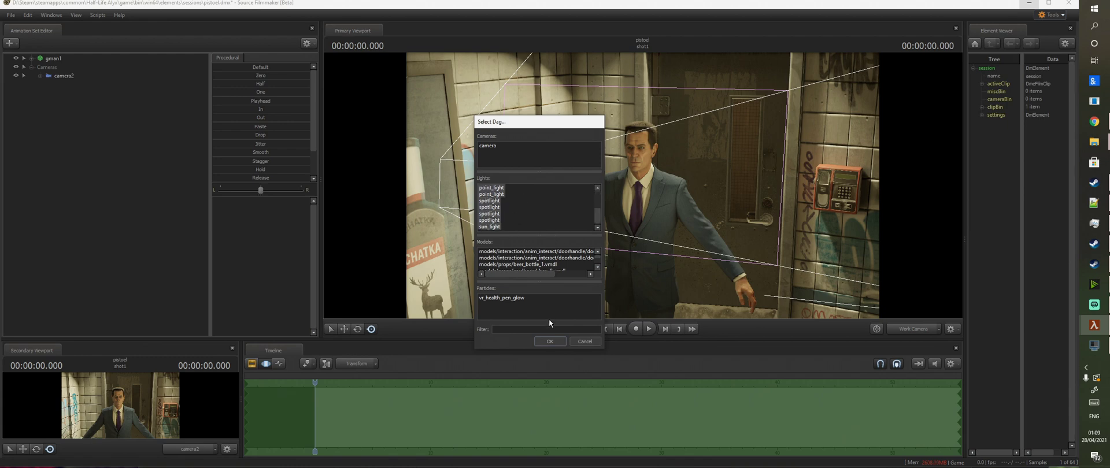
{"action": "left_click", "coordinate": [550, 342]}
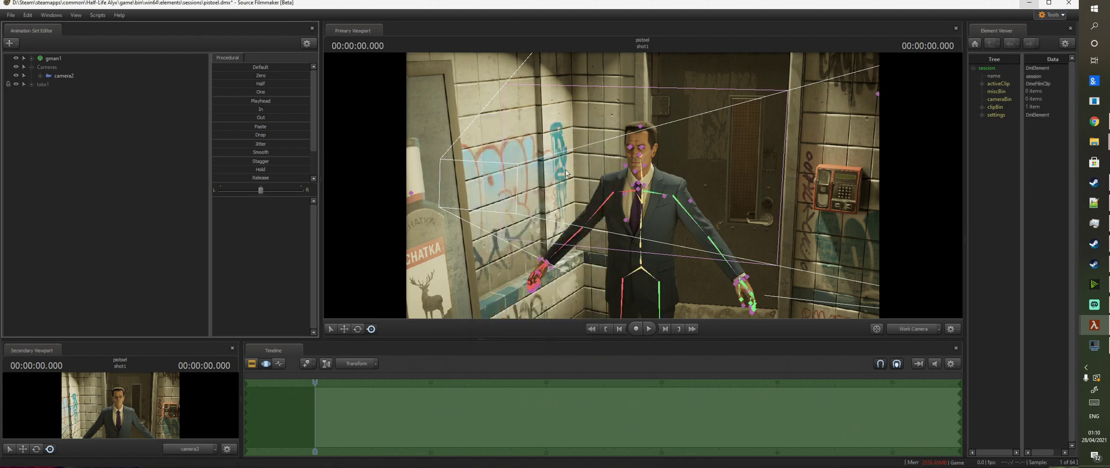
Step: Expand take1's Lights group and briefly hide and reshow individual lights, including point_light1, point_light2 and spotlight2, to compare their effect on the scene
{"action": "left_click_drag", "start_coordinate": [553, 153], "coordinate": [578, 162]}
{"action": "left_click", "coordinate": [31, 85]}
{"action": "left_click", "coordinate": [39, 93]}
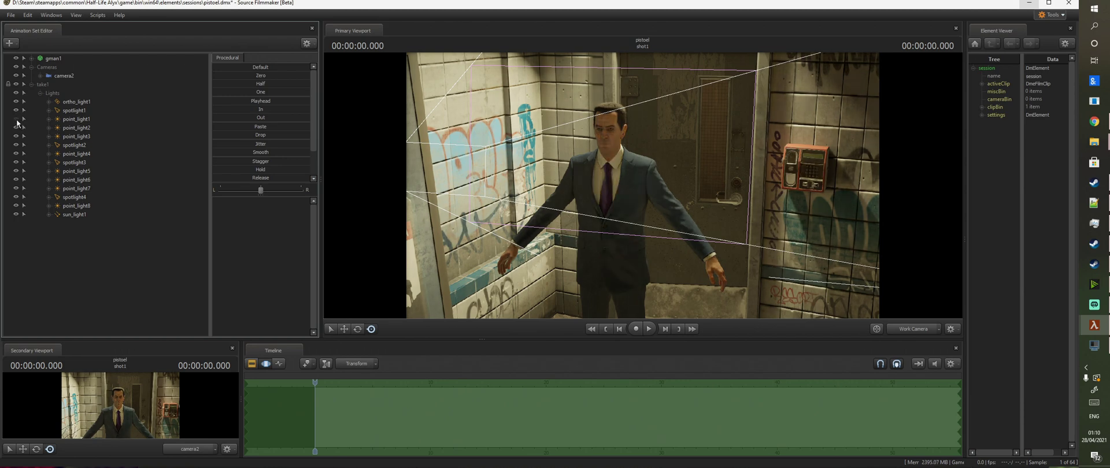
{"action": "left_click", "coordinate": [17, 119]}
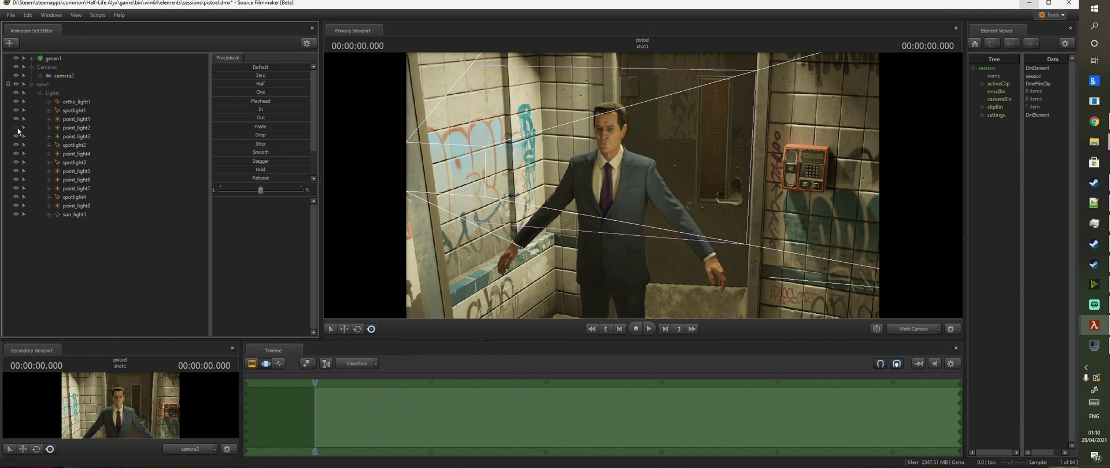
{"action": "left_click", "coordinate": [17, 147]}
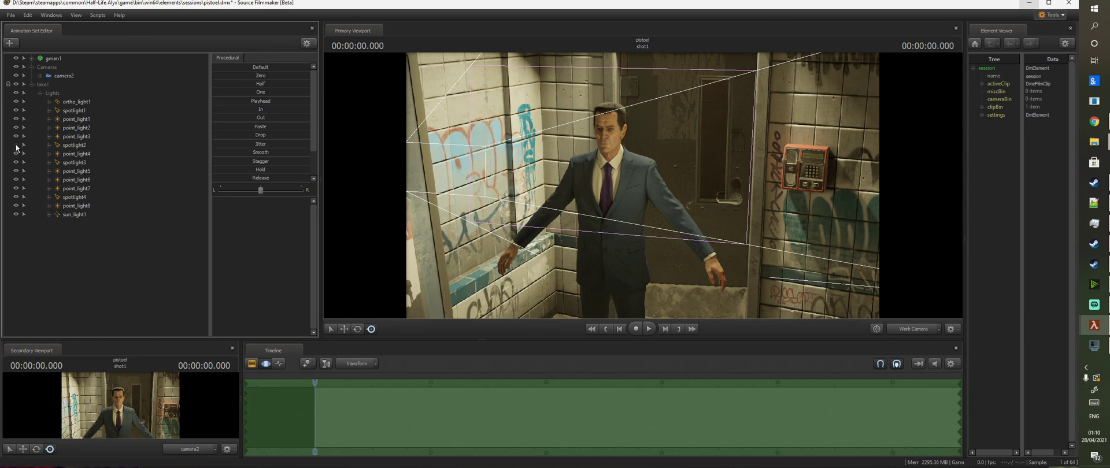
{"action": "left_click", "coordinate": [17, 148]}
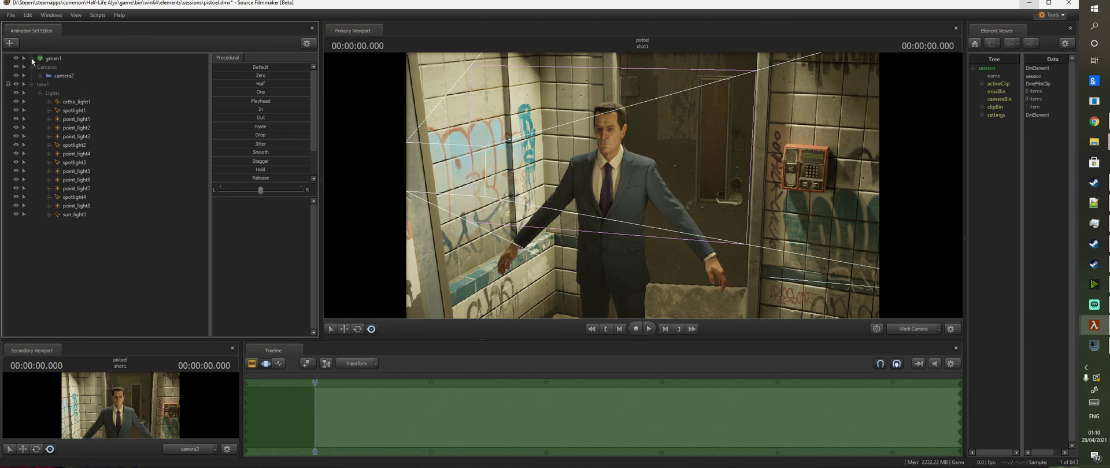
Step: Select the whole gman1 model, move it beside the graffiti-covered tile wall, and rotate it to face away from that wall
{"action": "left_click", "coordinate": [31, 58]}
{"action": "left_click", "coordinate": [47, 60]}
{"action": "left_click_drag", "start_coordinate": [534, 165], "coordinate": [552, 130]}
{"action": "key", "text": "s"}
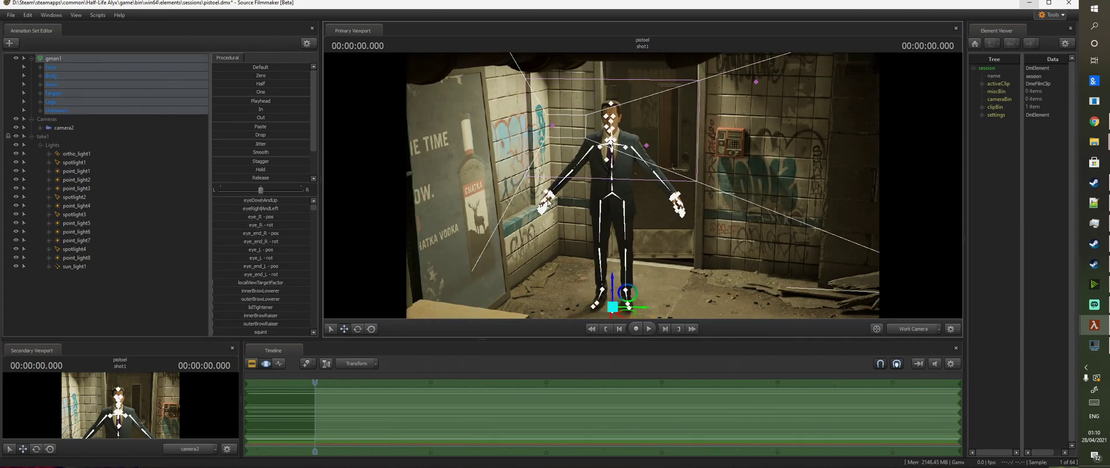
{"action": "left_click_drag", "start_coordinate": [628, 322], "coordinate": [577, 282]}
{"action": "key", "text": "e"}
{"action": "key", "text": "w"}
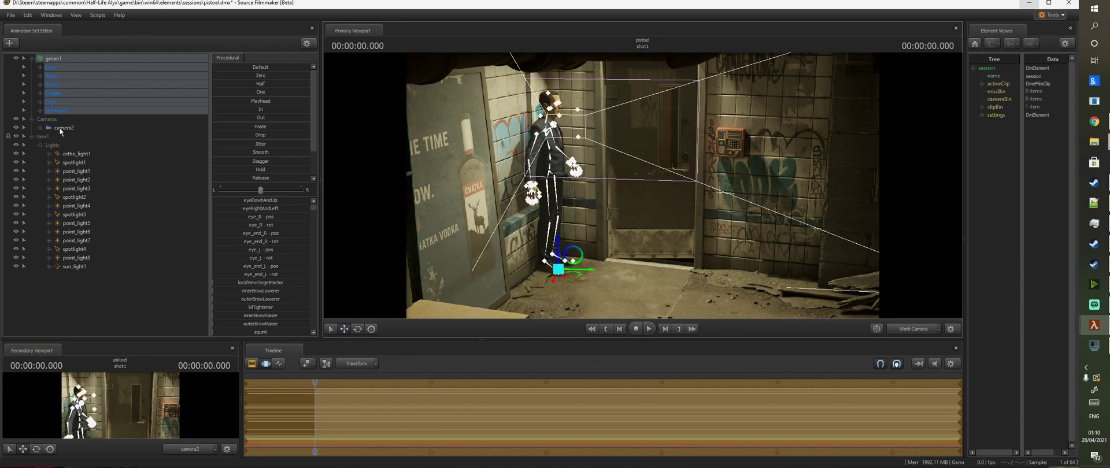
Step: Look through camera2 in the primary viewport and reposition it to frame the G-Man's upper body against the graffiti wall
{"action": "left_click", "coordinate": [57, 128]}
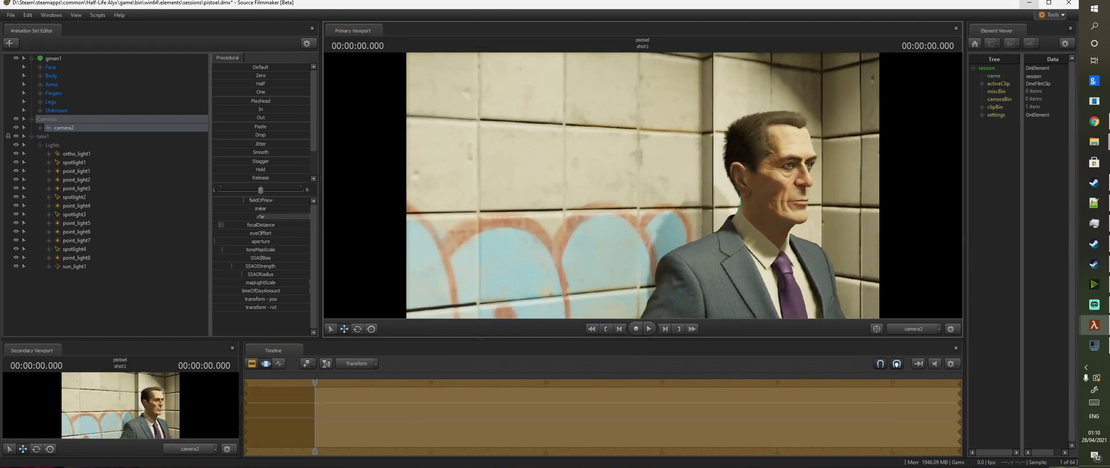
{"action": "left_click_drag", "start_coordinate": [564, 179], "coordinate": [564, 180]}
{"action": "key", "text": "w"}
{"action": "left_click_drag", "start_coordinate": [680, 288], "coordinate": [680, 288]}
{"action": "left_click_drag", "start_coordinate": [770, 286], "coordinate": [776, 283]}
{"action": "left_click_drag", "start_coordinate": [651, 232], "coordinate": [650, 231]}
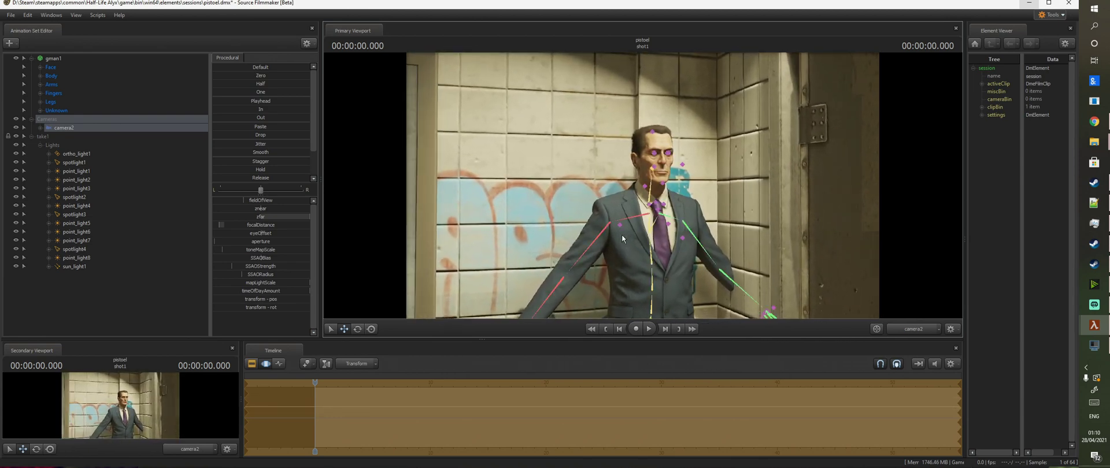